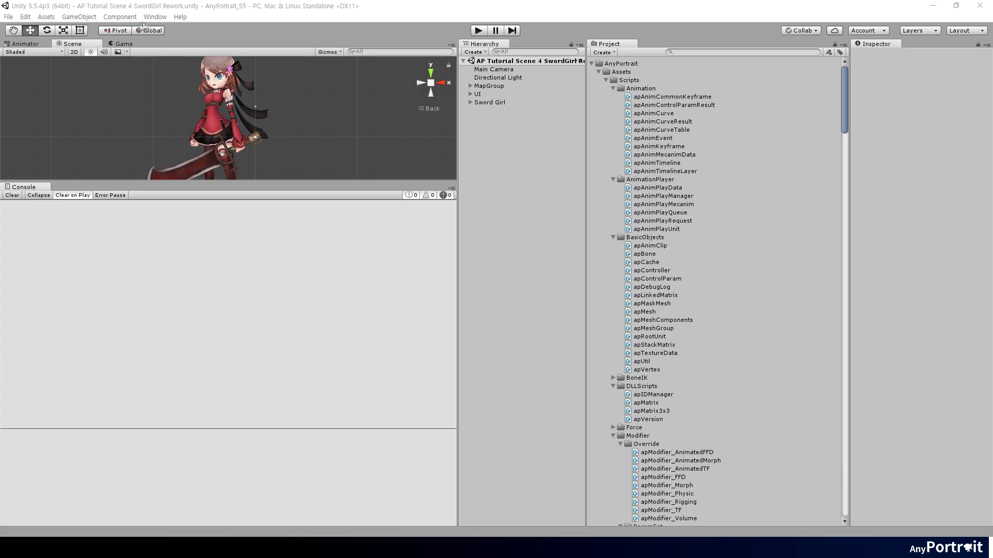
- Open the AnyPortrait 2D Editor and load the Sword Girl portrait
click(206, 55)
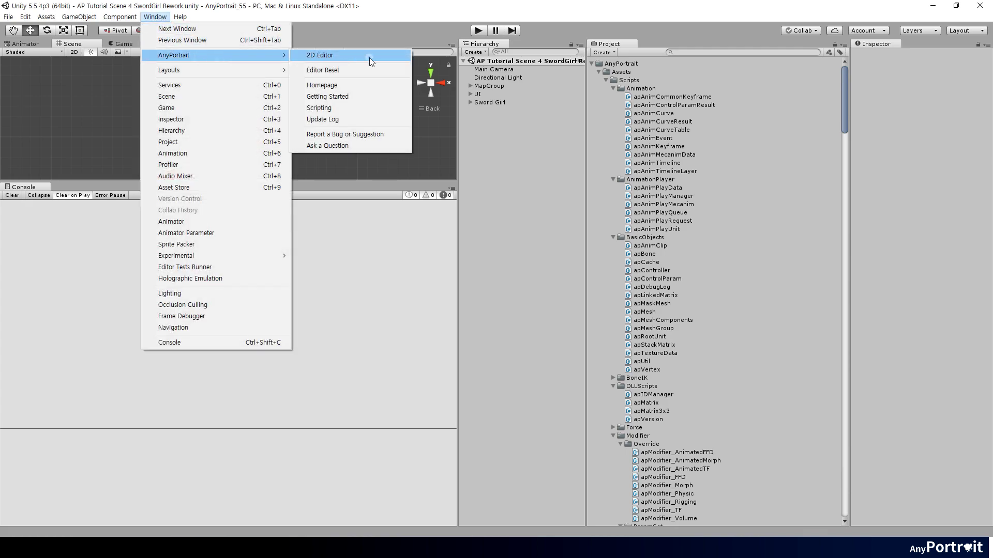
click(370, 56)
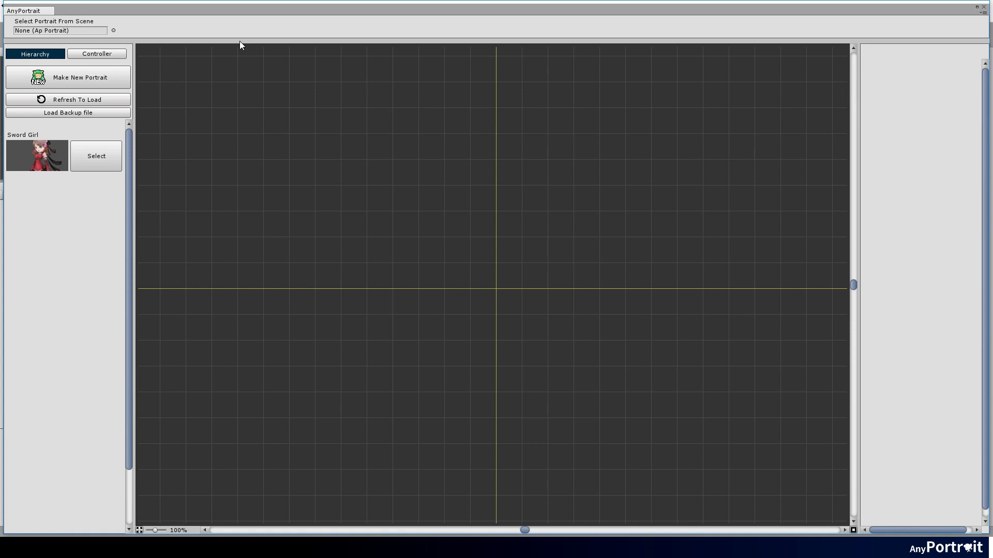
click(101, 163)
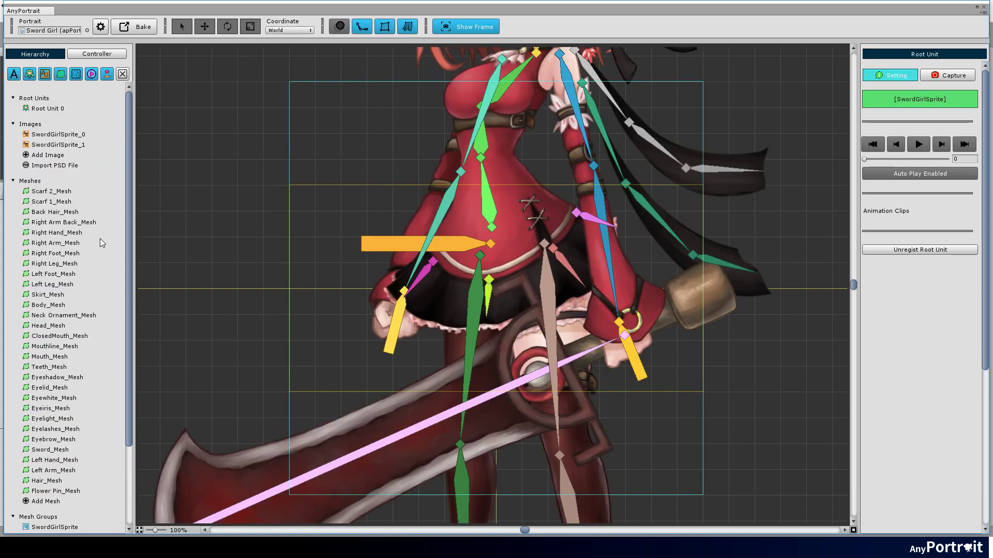
- Open the SwordGirlSprite mesh group with the whole character in view
scroll(61, 346, down, 3)
scroll(63, 359, down, 1)
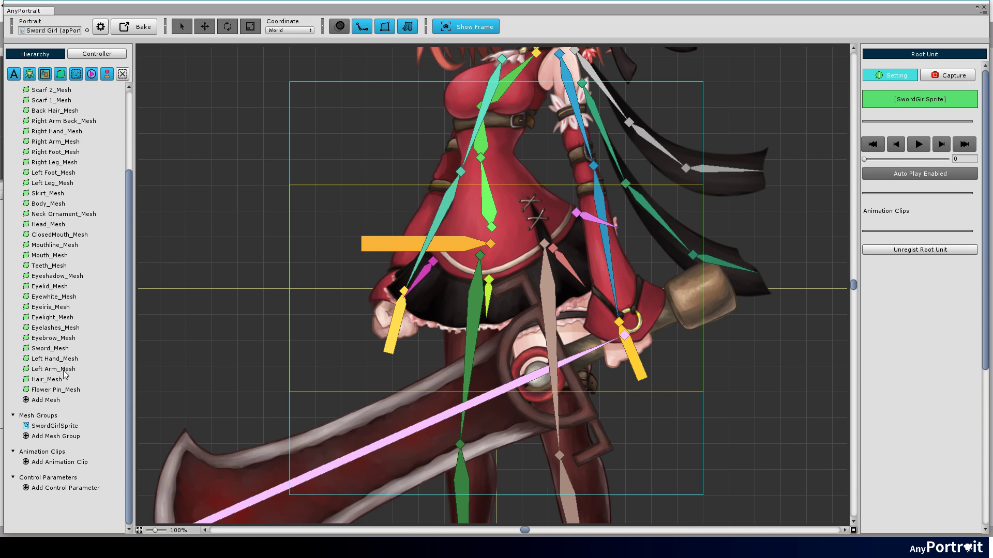
click(58, 426)
scroll(445, 242, down, 5)
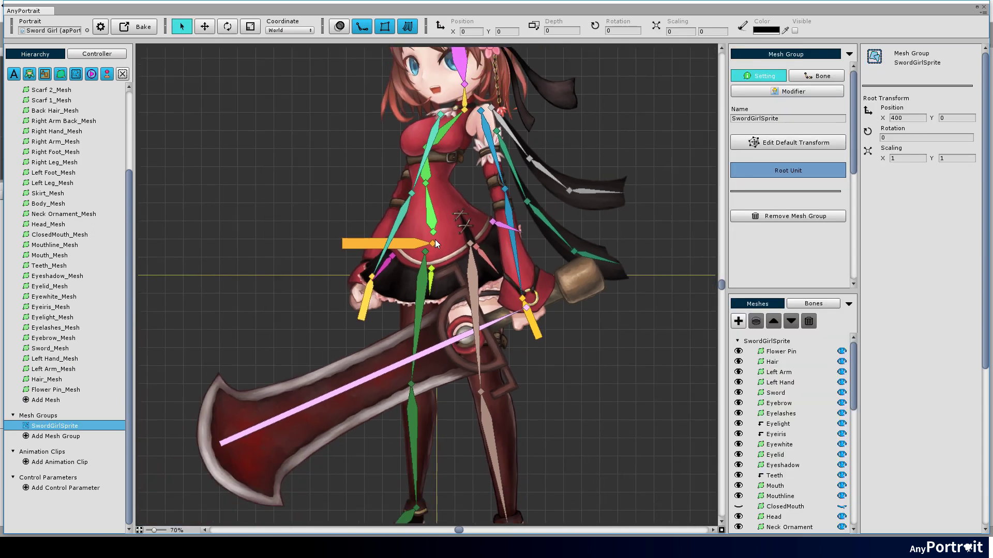
scroll(441, 225, down, 2)
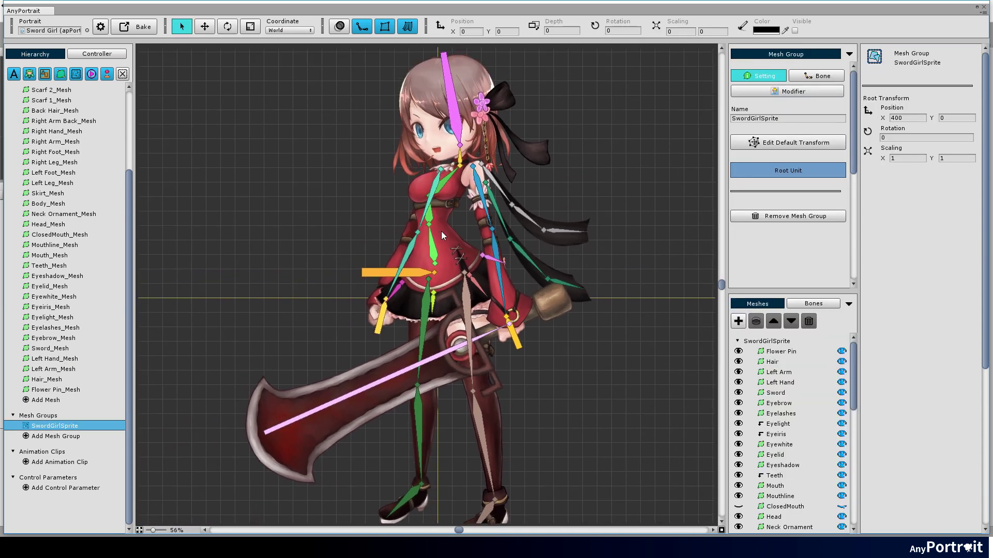
- Add a Transform (Animation) modifier to the SwordGirlSprite mesh group and turn its color option off
click(800, 96)
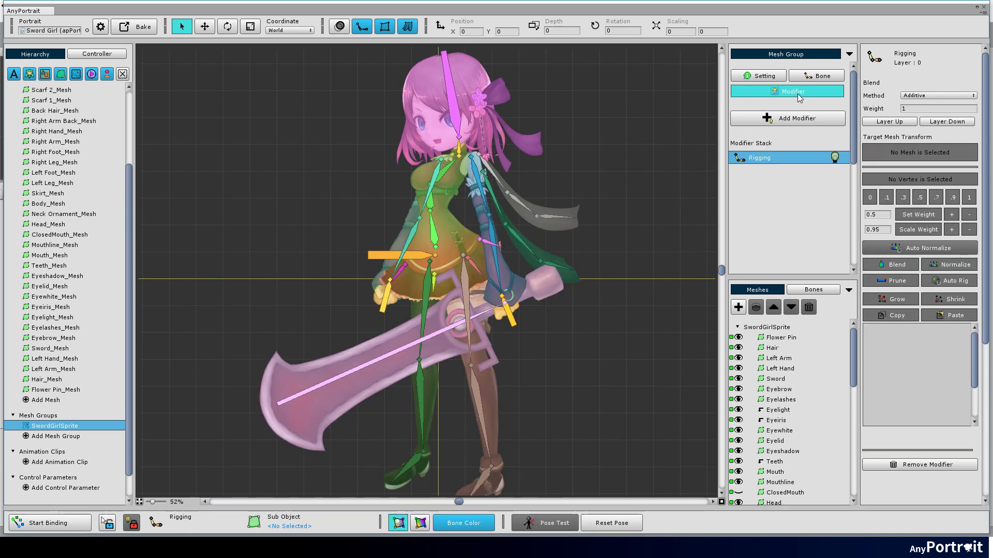
click(788, 120)
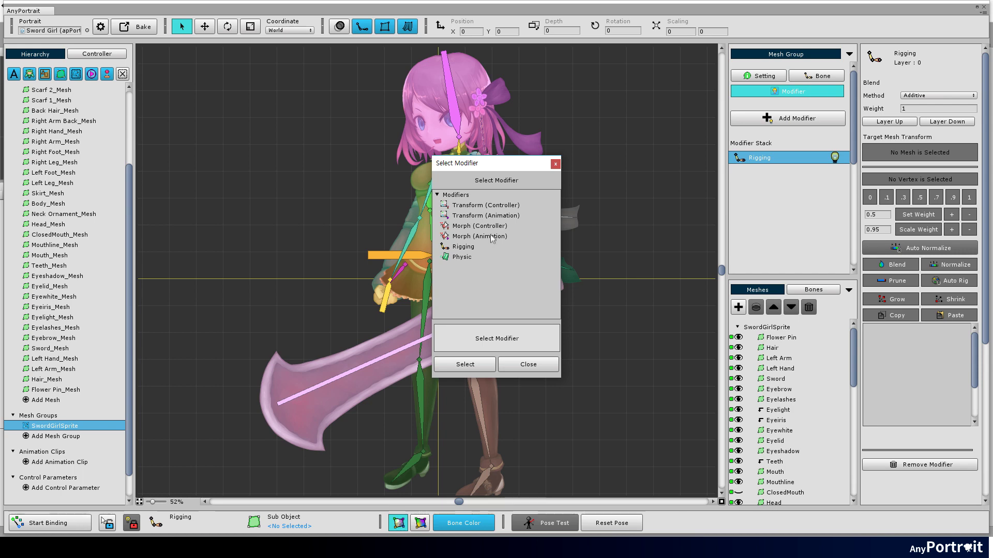
click(495, 217)
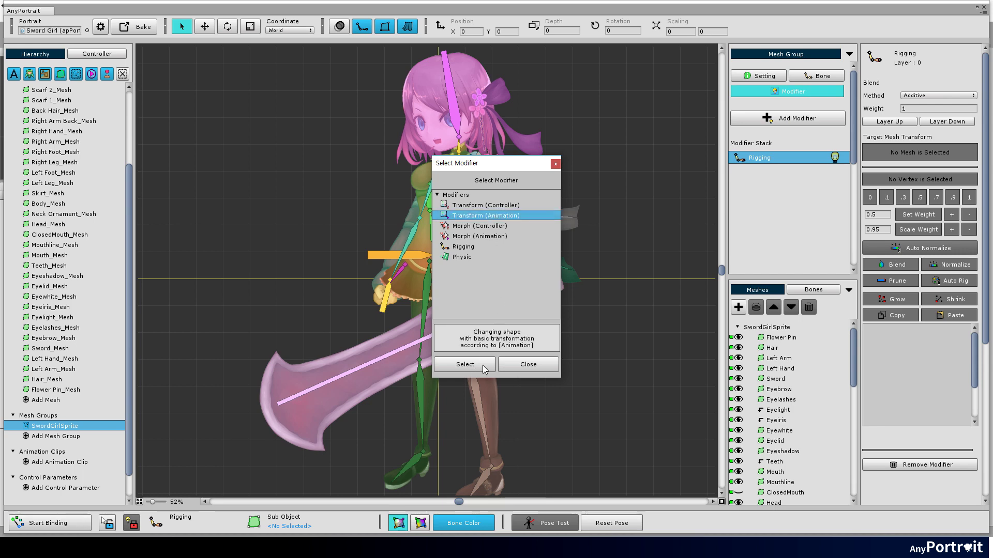
click(465, 365)
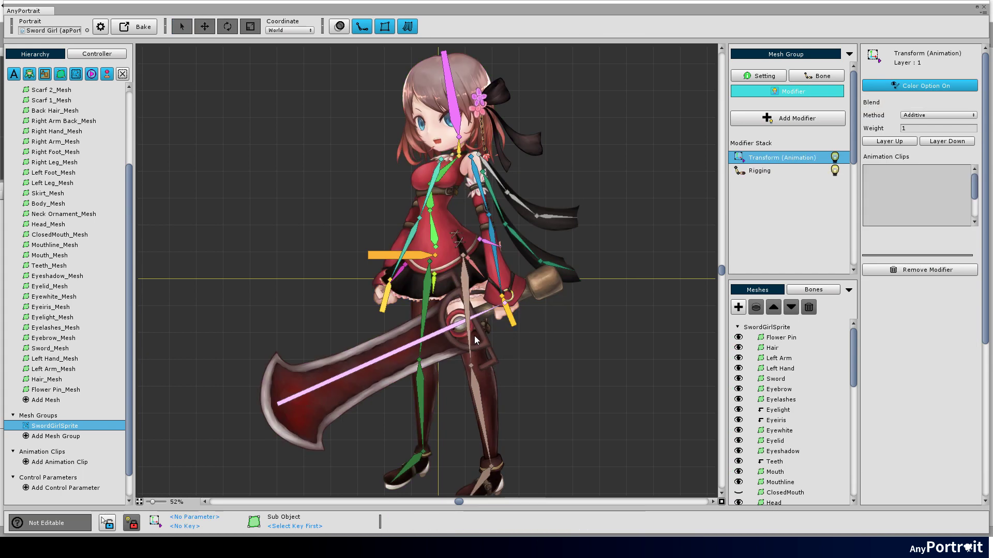
click(939, 92)
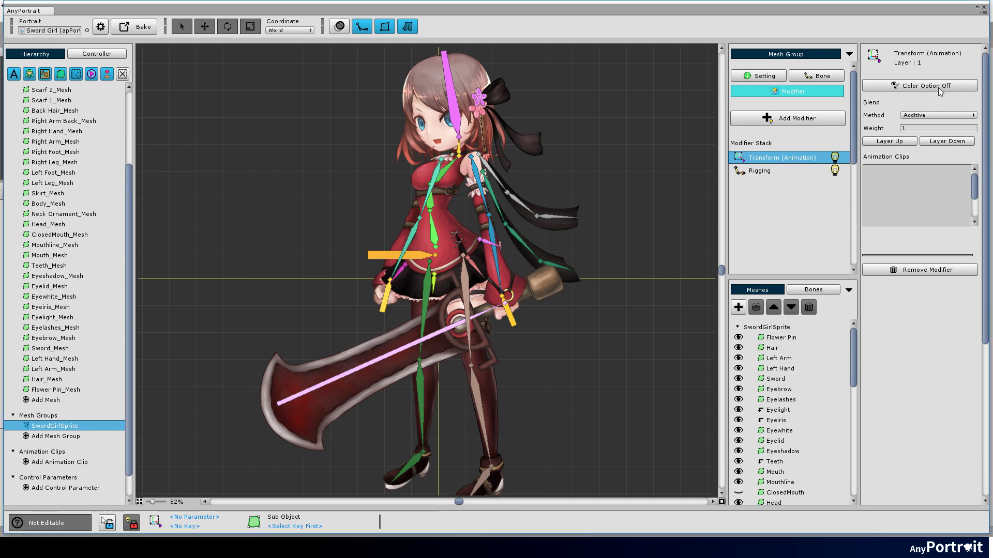
- Create an animation clip named Idle and link it to the SwordGirlSprite mesh group
click(66, 462)
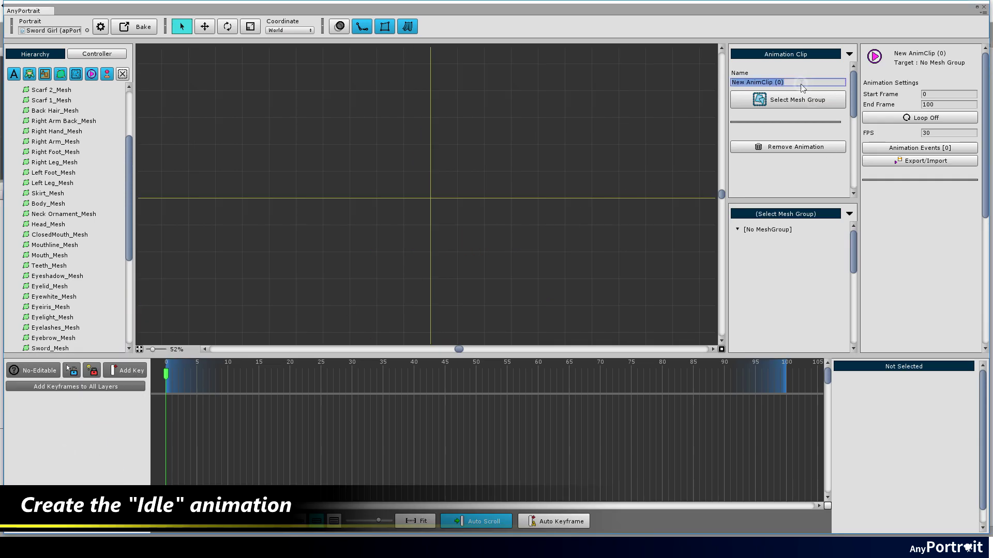
click(798, 100)
click(485, 206)
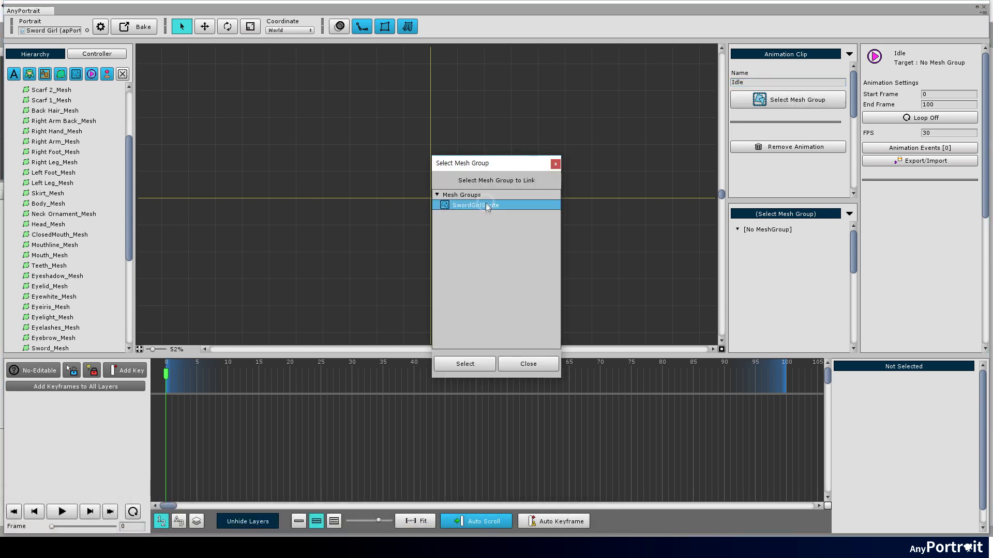
click(468, 364)
scroll(468, 247, down, 3)
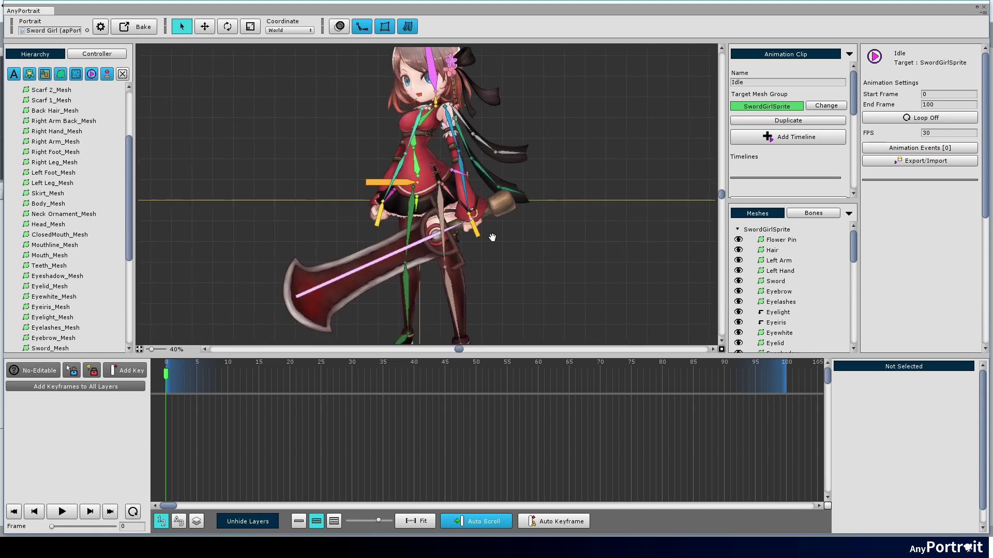
- Add a Transform (Animation) timeline to the Idle clip and register all bones as timeline layers
click(833, 215)
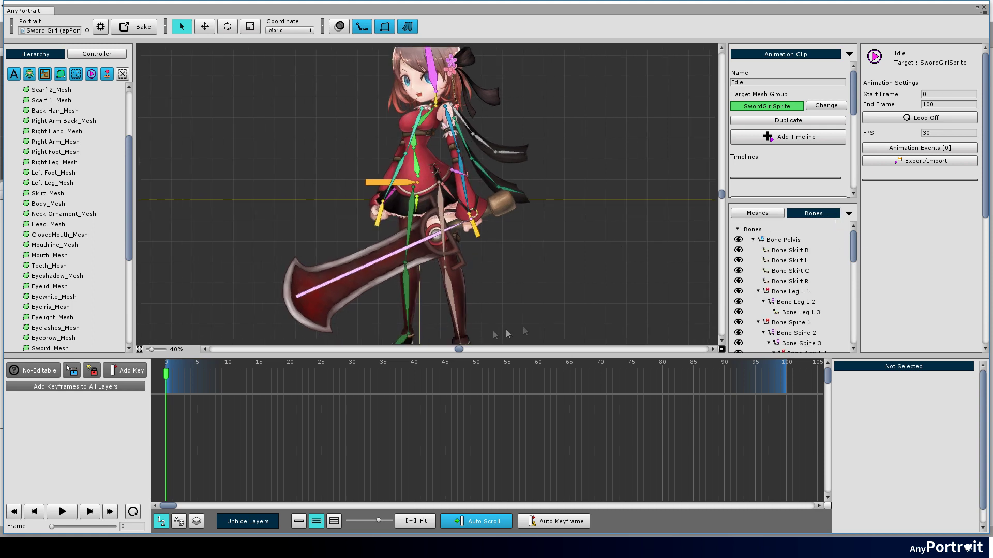
click(797, 140)
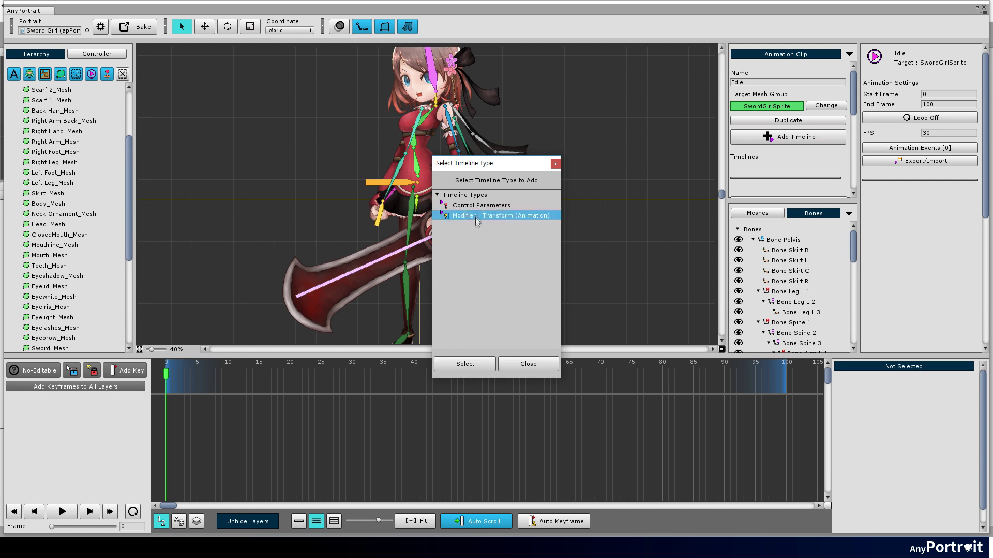
click(465, 364)
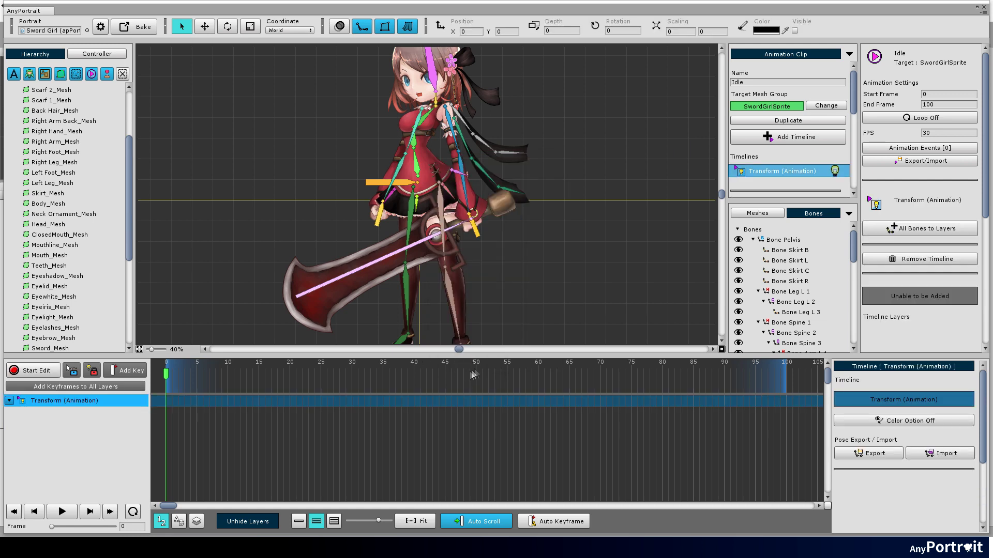
click(926, 230)
click(543, 294)
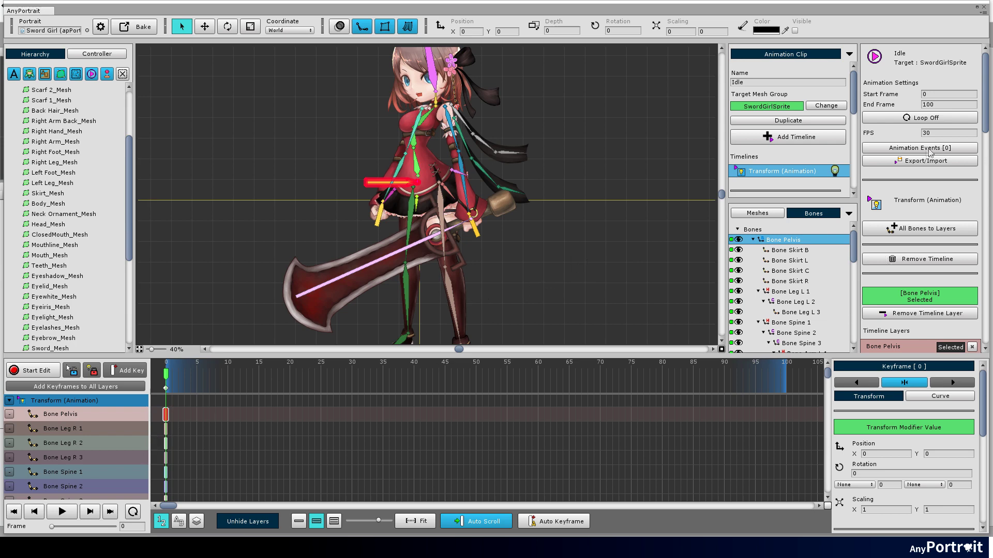
- Set the Idle clip to end at frame 50, loop, and run at 20 FPS, previewing its playback
click(945, 105)
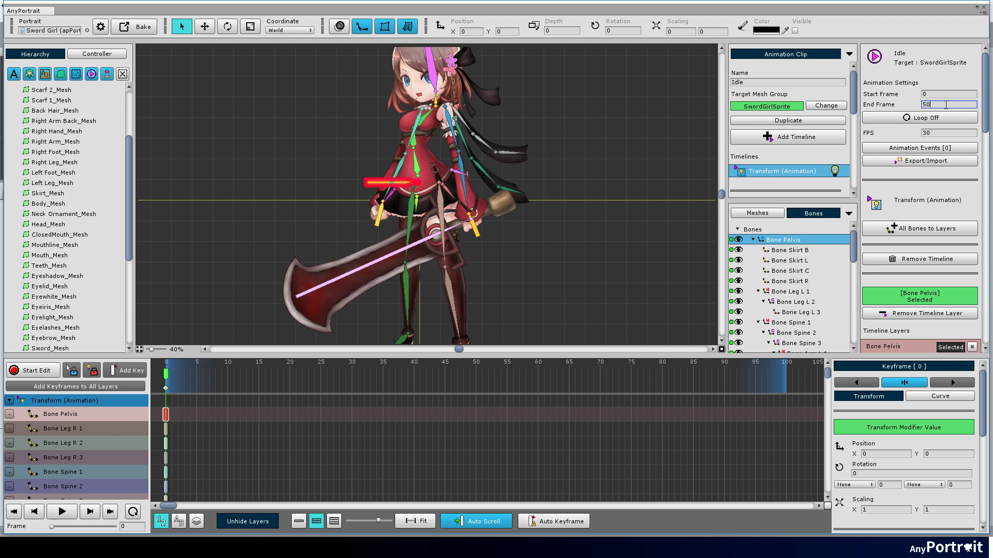
key(Return)
click(934, 119)
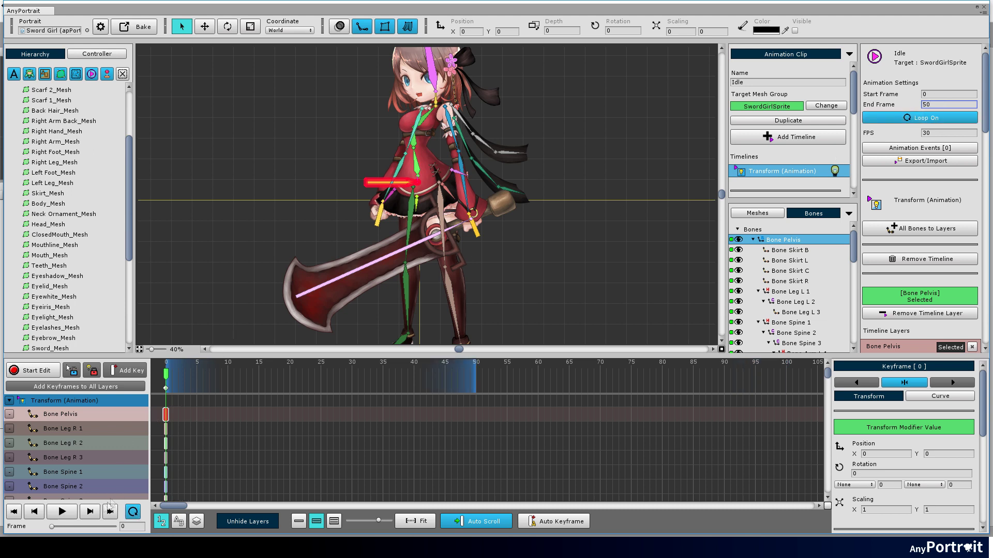
click(62, 513)
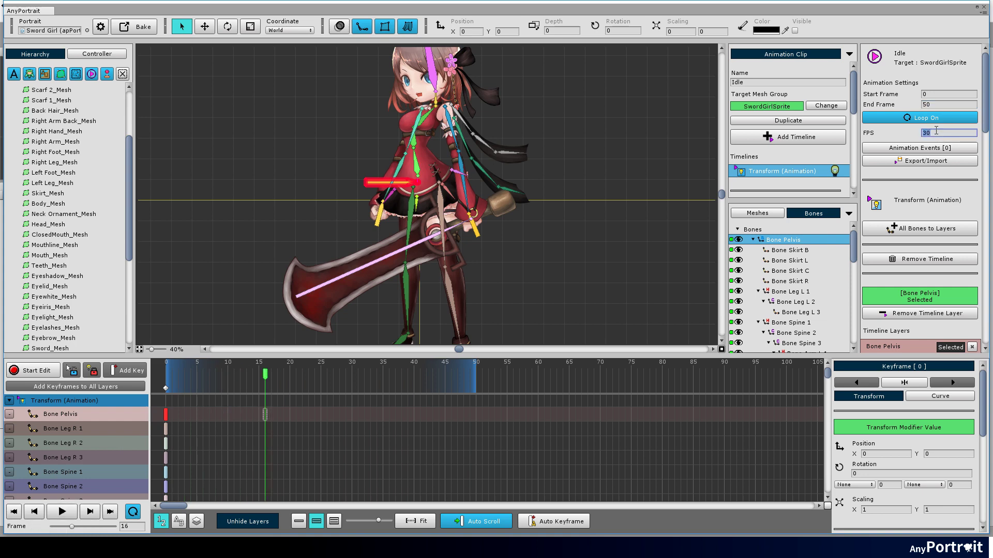
click(58, 515)
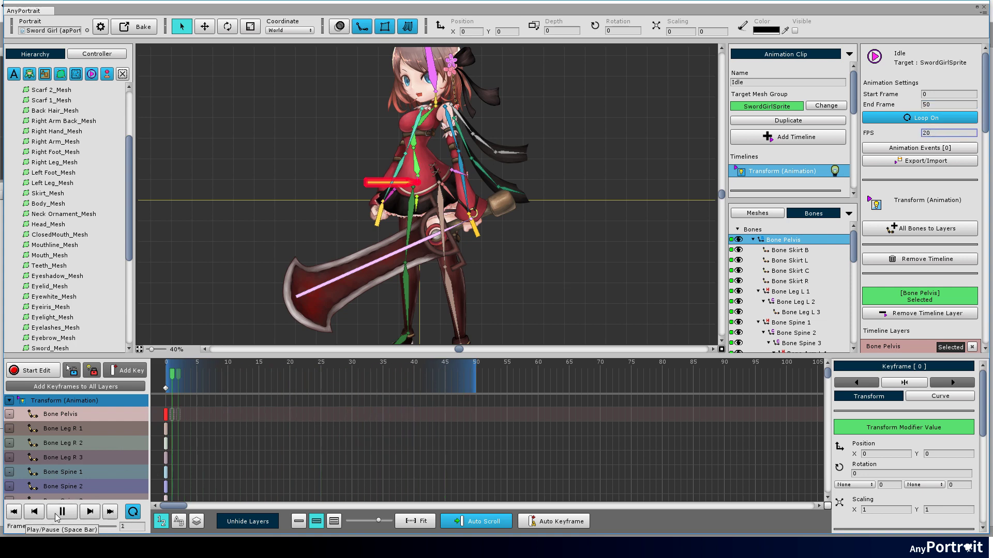
click(59, 513)
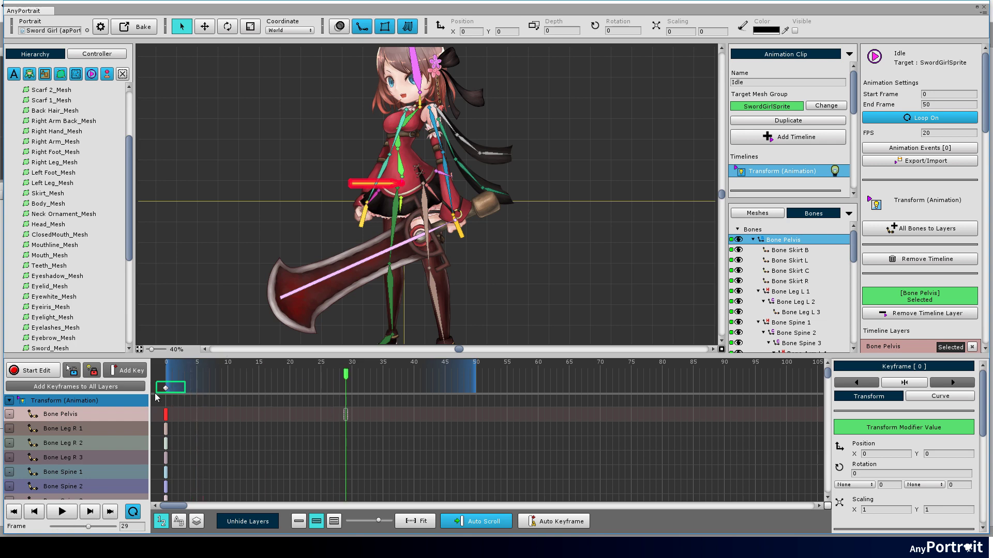
- Start editing the Transform (Animation) timeline and add keyframes to all layers at frame 15
drag(155, 394, 155, 395)
click(30, 375)
click(75, 387)
click(525, 293)
- Turn off Preview Calculated Bones for Lock Mode in the Modifier Lock settings
click(92, 370)
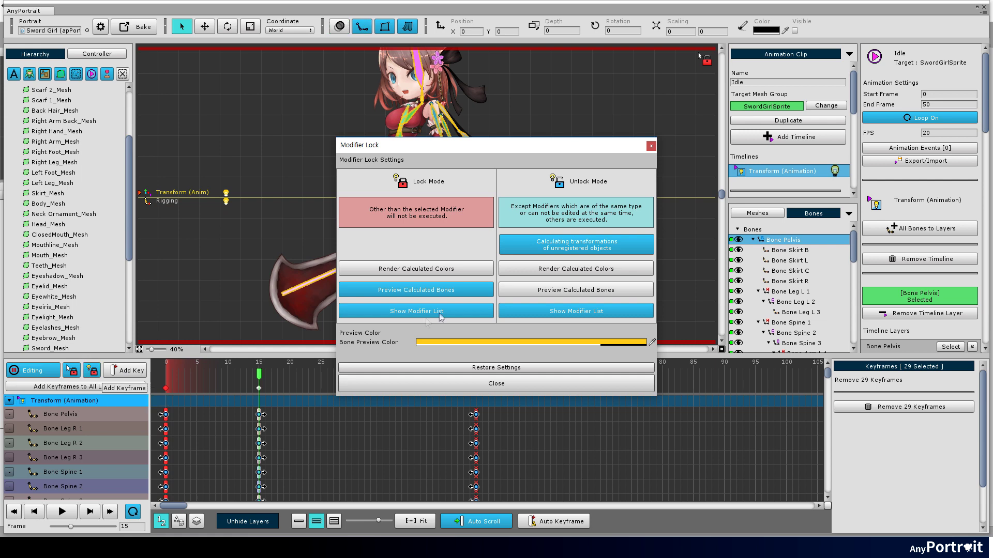
click(446, 292)
click(477, 382)
- Move the Pelvis bone at frame 15 to about X 133, Y -14
scroll(382, 202, up, 6)
drag(373, 177, 374, 225)
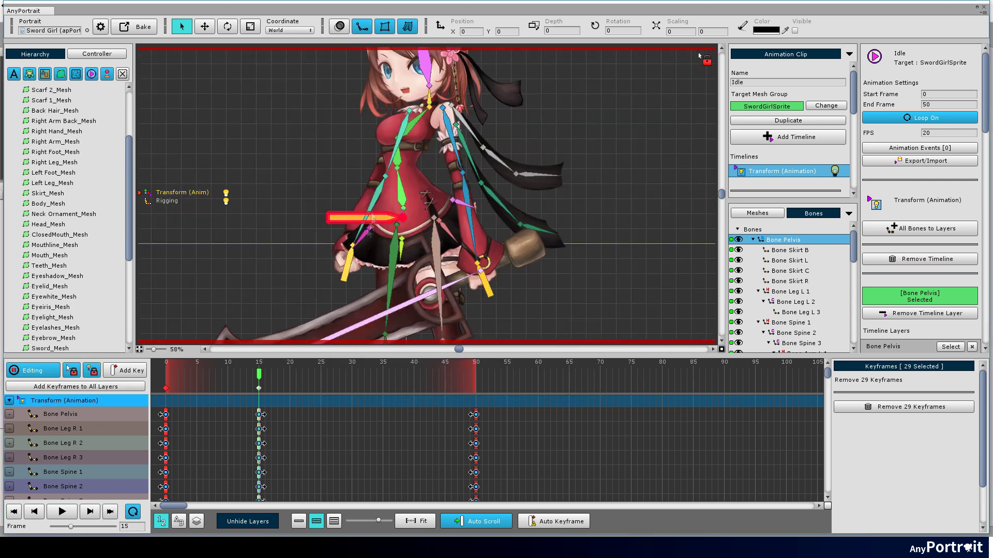
click(360, 227)
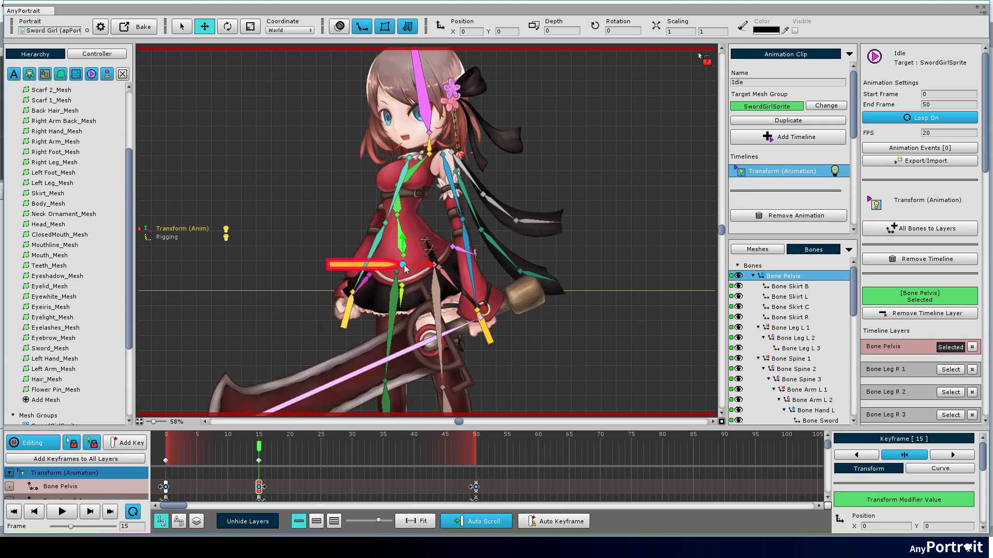
drag(403, 273, 443, 269)
- Enable onion skin in Single Frame mode with frame 0 as its reference, and return to the keyframe at frame 15
scroll(442, 309, down, 1)
drag(442, 309, 430, 91)
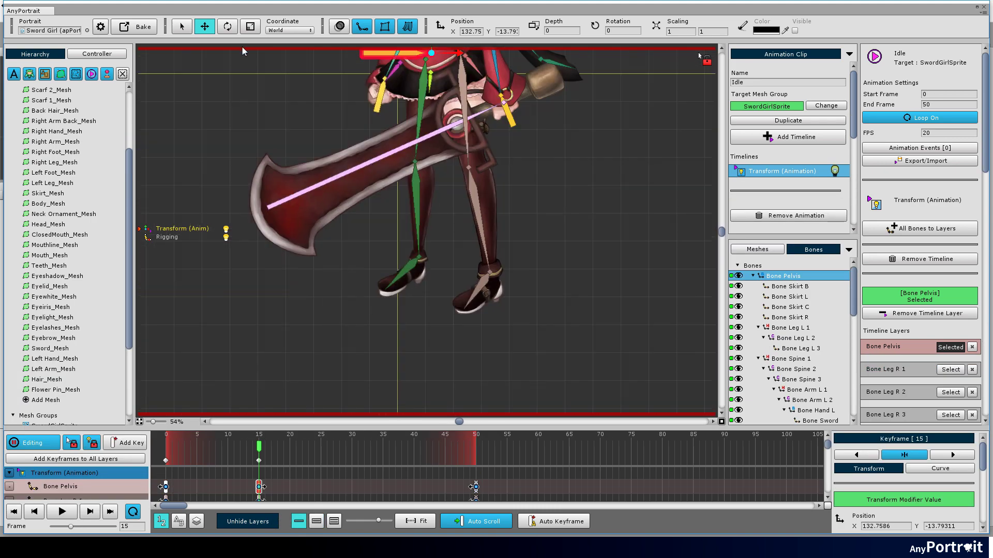
drag(260, 450, 165, 449)
click(340, 27)
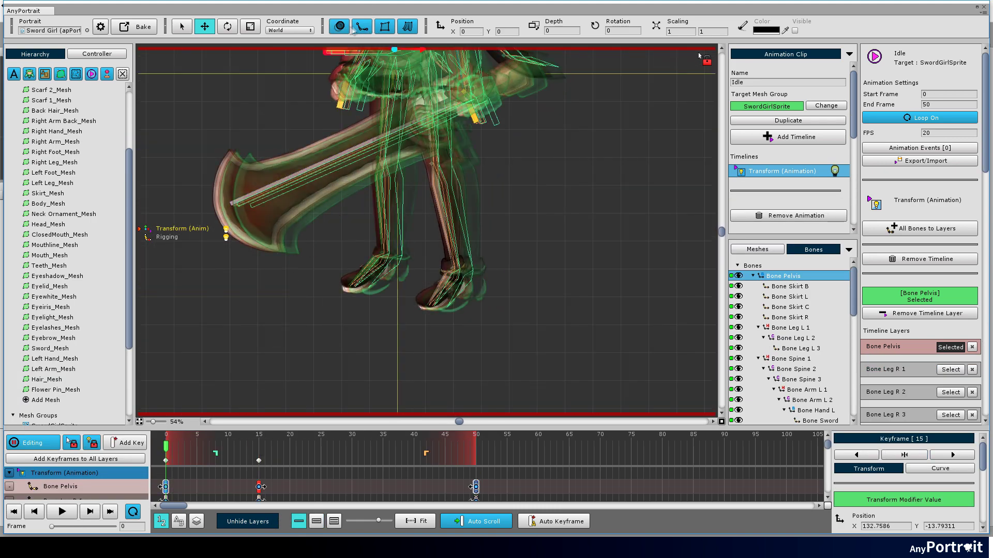
right_click(339, 27)
click(462, 320)
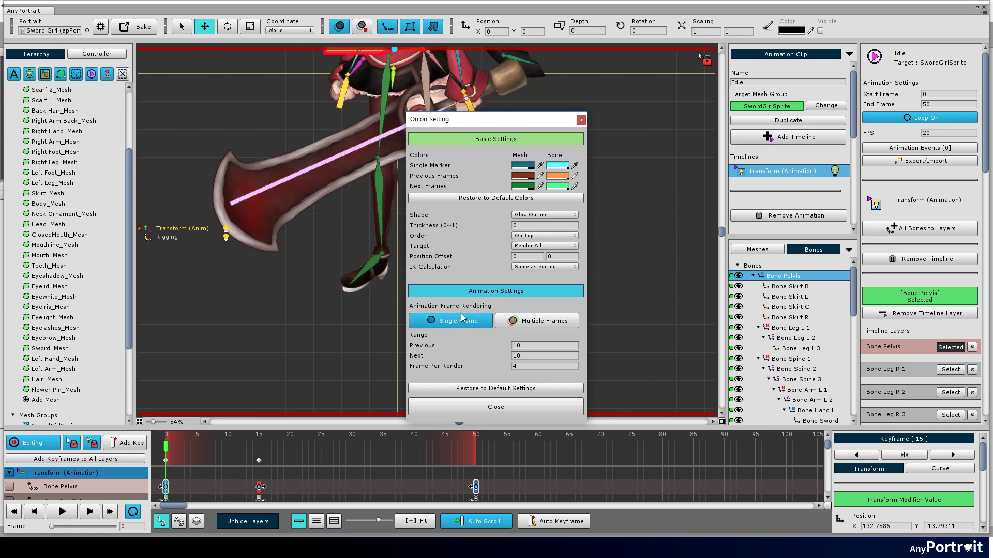
click(481, 407)
key(shift+period)
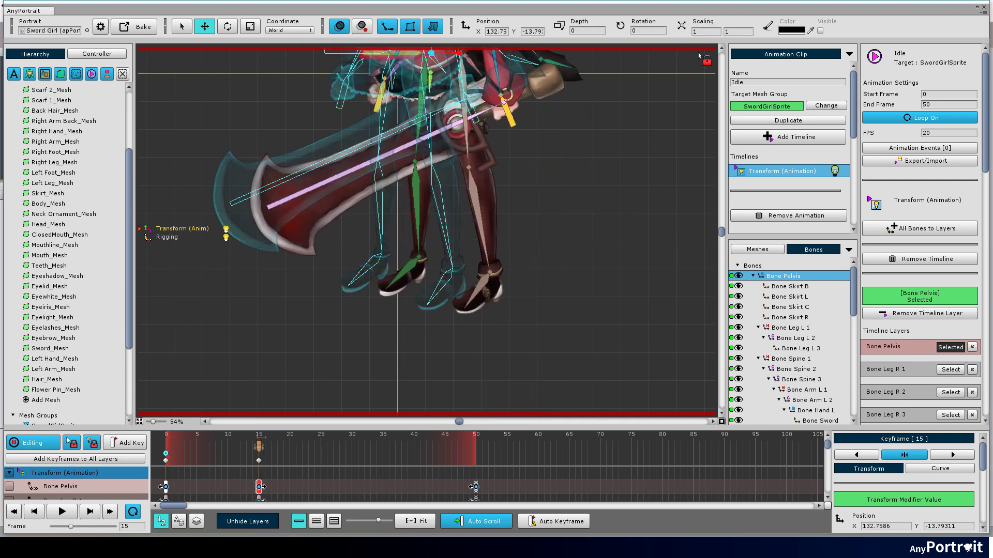
- Adjust the right foot bone and lower the Pelvis bone to about Y -60 at frame 15
click(390, 315)
drag(390, 314, 384, 313)
click(415, 112)
drag(439, 110, 439, 124)
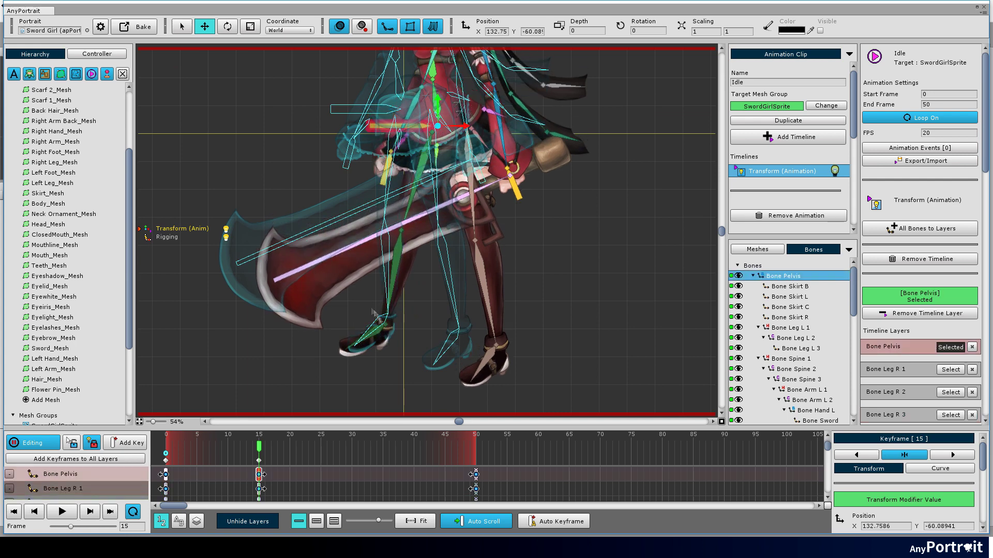
- Reposition Bone Leg R 3 slightly and move Bone Leg L 3 outward and up to widen the stance at frame 15
click(374, 329)
drag(381, 325, 386, 318)
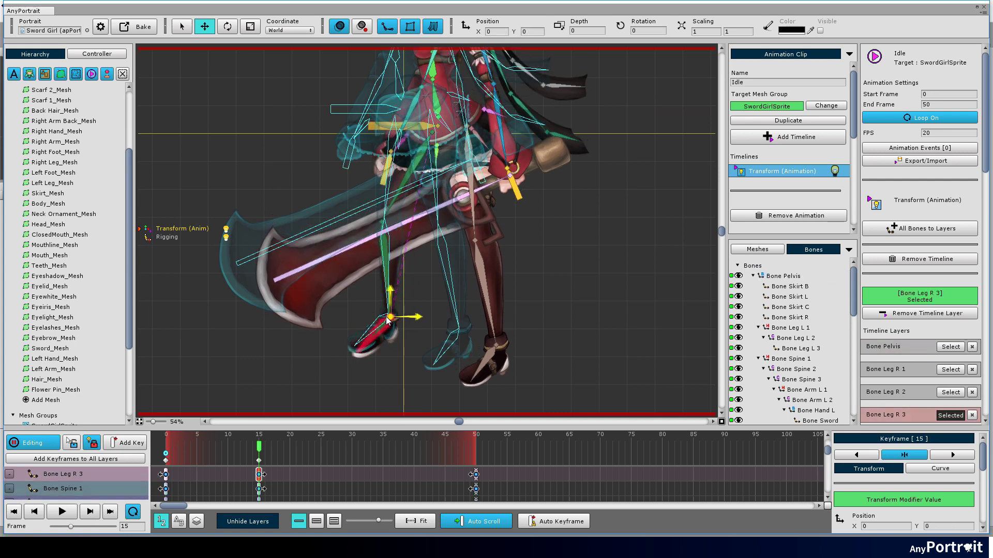
click(487, 369)
drag(486, 369, 522, 352)
- Move the Pelvis bone at frame 15 to about X 142, Y -33
click(416, 128)
drag(428, 131, 432, 166)
scroll(422, 176, down, 1)
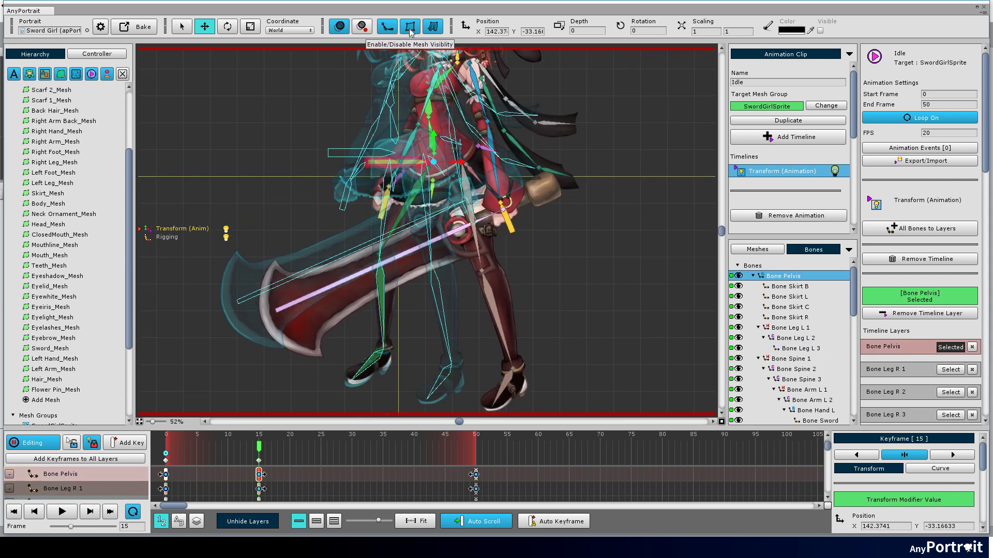
- Hide the meshes and refine the positions of both foot bones and the Pelvis bone at frame 15
click(410, 31)
click(529, 362)
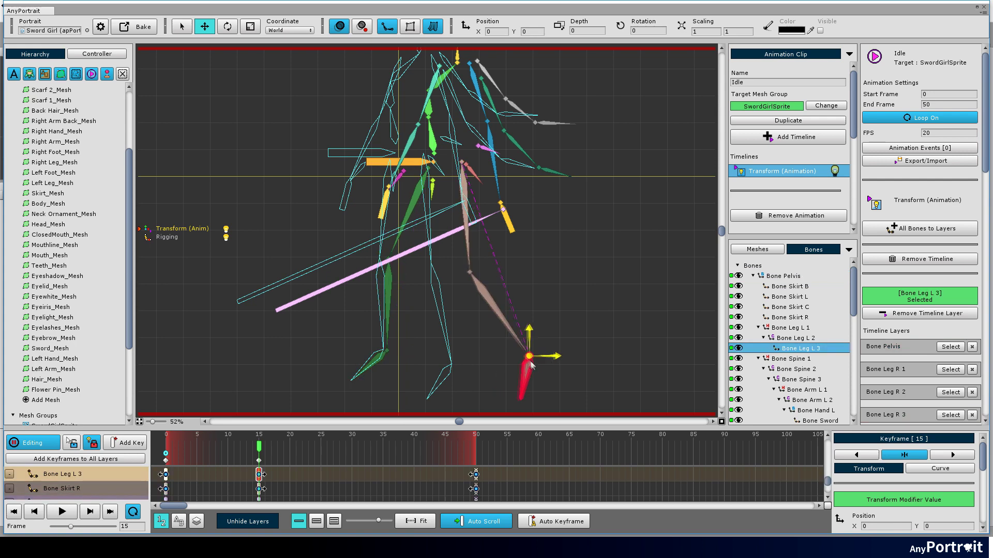
drag(531, 363, 534, 380)
drag(391, 163, 404, 163)
drag(391, 361, 380, 361)
click(537, 381)
drag(538, 381, 538, 374)
- Show the meshes again and examine the character's frame 15 pose with the onion skin toggled off
mouse_move(258, 444)
mouse_down()
mouse_move(212, 443)
mouse_move(258, 444)
mouse_up()
scroll(419, 174, up, 1)
drag(451, 65, 429, 169)
scroll(419, 176, up, 2)
key(m)
key(o)
drag(386, 331, 386, 264)
click(356, 268)
scroll(422, 230, down, 3)
drag(413, 226, 403, 162)
- Turn the onion skin back on and shift Bone Leg R 3 slightly inward at frame 15
click(413, 170)
key(o)
click(345, 353)
drag(348, 350, 358, 354)
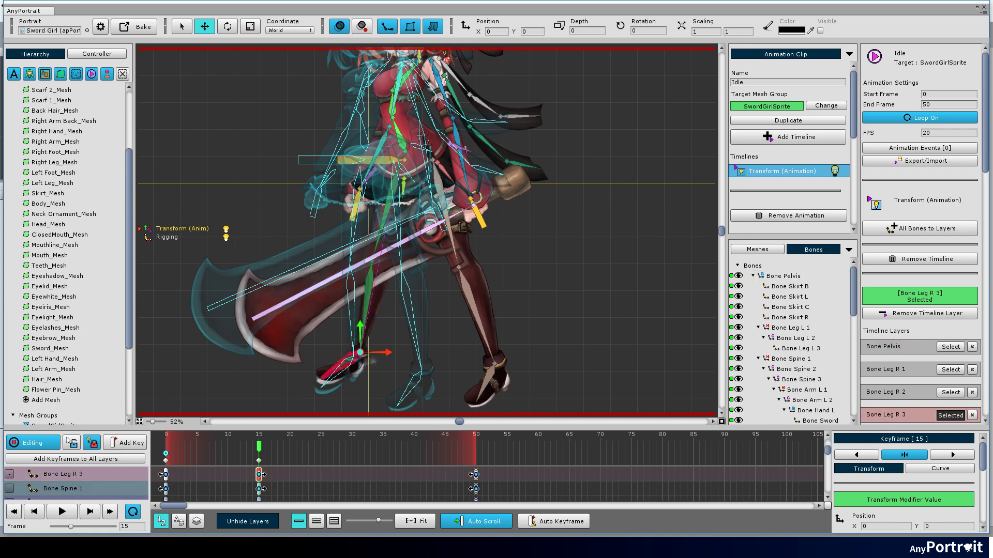
- Reposition the left foot bone, Bone Leg L 3, slightly at frame 15
key(e)
click(493, 370)
key(w)
drag(495, 365, 475, 369)
- Adjust the neck, spine and head bones at frame 15, changing the tilt of the upper body and head
drag(439, 196, 440, 302)
scroll(436, 176, up, 2)
click(418, 163)
drag(419, 165, 428, 166)
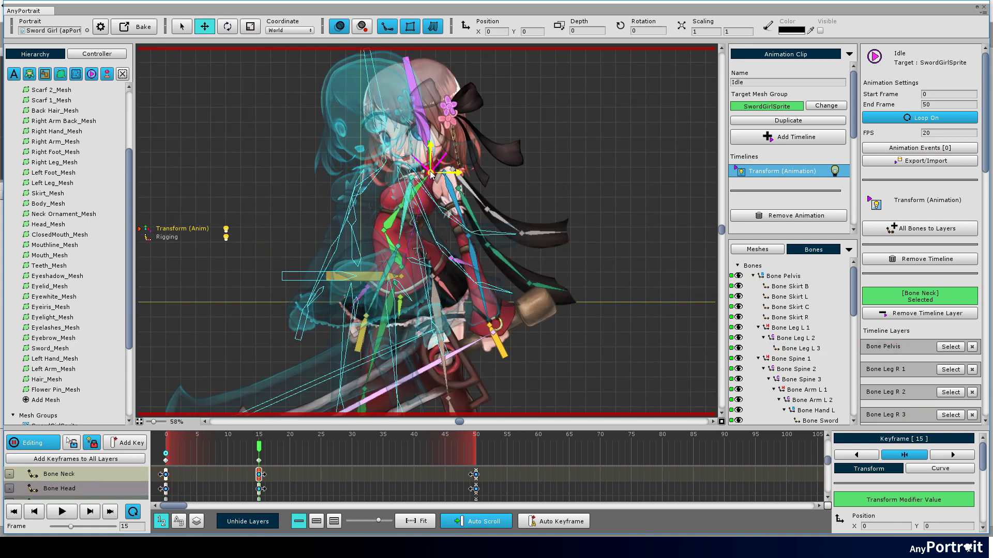
click(397, 253)
key(e)
click(395, 212)
drag(424, 232, 424, 223)
click(439, 136)
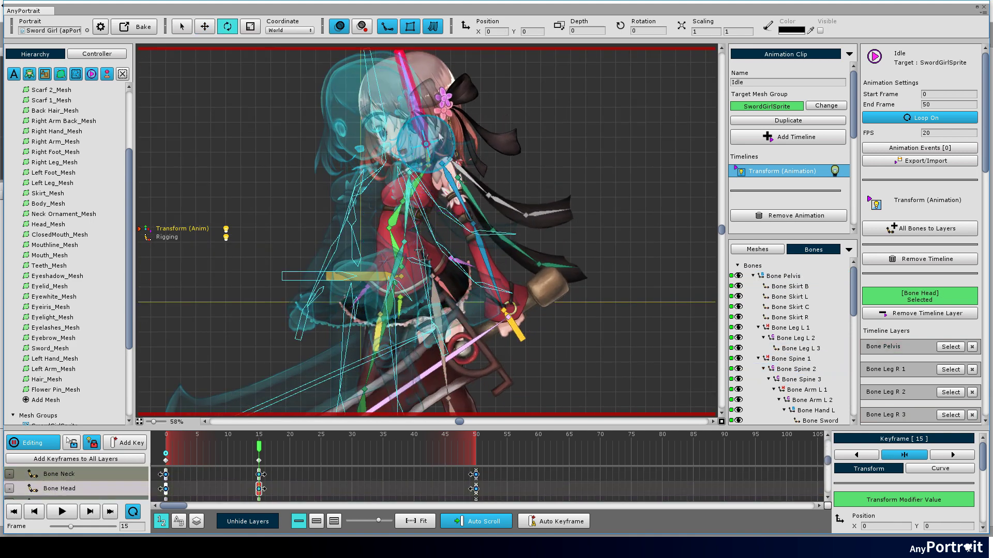
- Turn off the onion skin and reposition Bone Hand L and Bone Hand R at frame 15
click(515, 325)
key(o)
drag(517, 310, 515, 256)
key(w)
drag(504, 256, 487, 256)
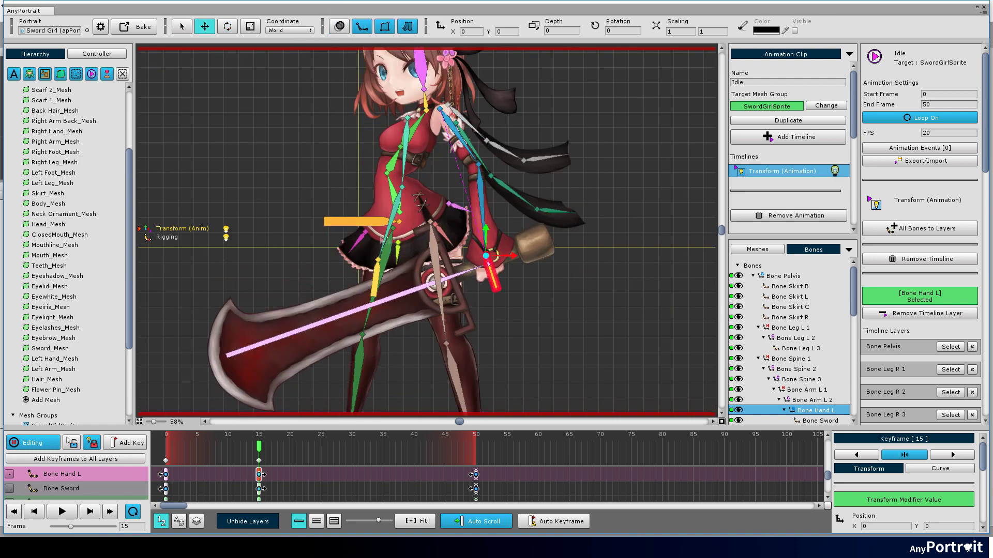
click(378, 277)
drag(380, 259, 344, 244)
- Refine the rotations of the spine, neck and head bones at frame 15
click(394, 193)
key(e)
click(392, 162)
click(410, 132)
drag(415, 173, 440, 202)
click(413, 114)
drag(442, 124, 443, 129)
- Scrub around frame 15 to check the motion and readjust the position of Bone Leg L 3 there
scroll(439, 129, down, 9)
drag(258, 446, 260, 446)
drag(466, 258, 435, 207)
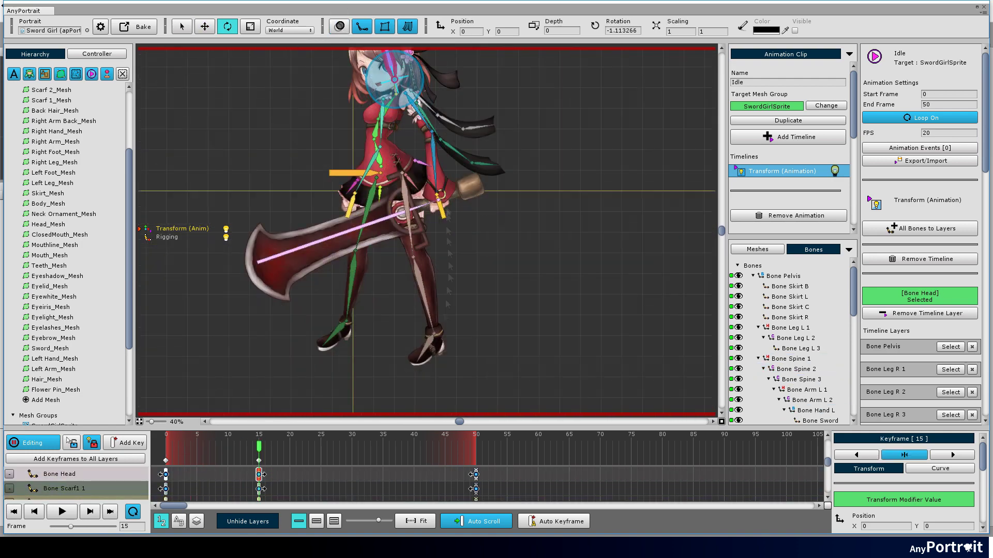
click(432, 341)
key(w)
drag(439, 336, 427, 336)
- Copy all frame 15 keyframes to frame 40 and play back the animation
mouse_move(258, 445)
mouse_down()
mouse_move(190, 447)
mouse_move(260, 449)
mouse_up()
click(258, 461)
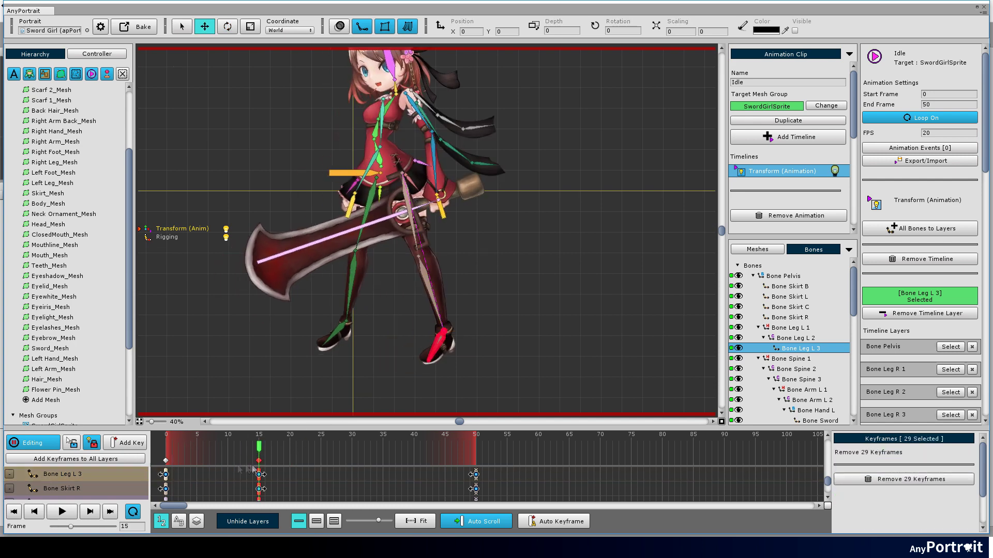
drag(376, 463, 414, 462)
key(space)
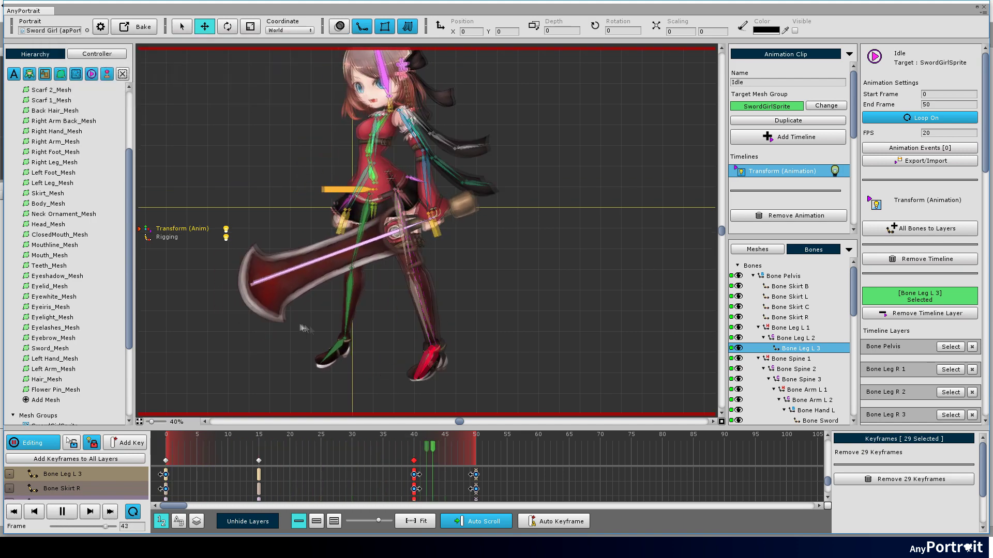
- Enable Auto Keyframe at frame 30 and move the Pelvis bone slightly
drag(280, 447, 344, 450)
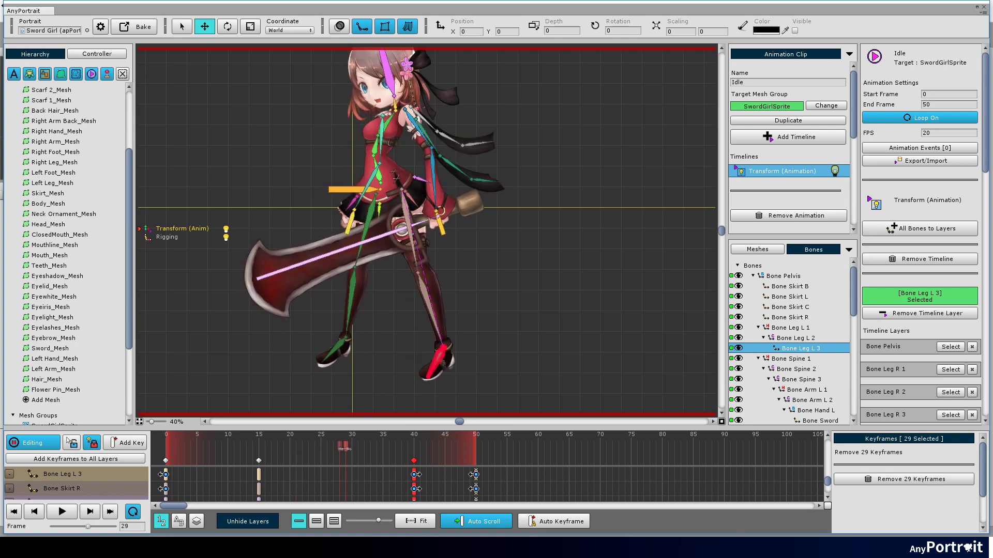
scroll(363, 93, up, 7)
click(384, 199)
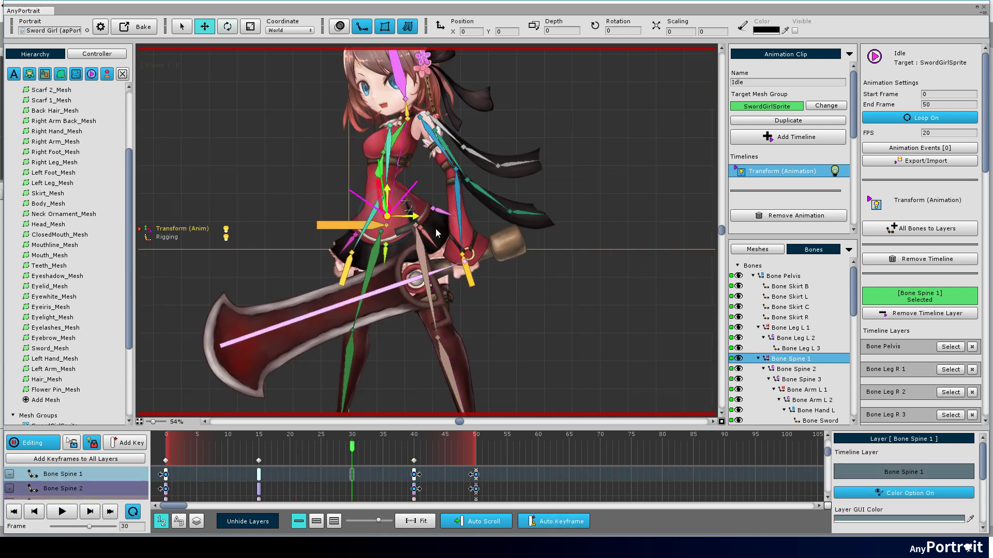
click(342, 225)
key(w)
drag(387, 225, 385, 221)
- Reposition and rotate the foot bones, Bone Leg R 3 and Bone Leg L 3, at frame 30
click(335, 338)
drag(339, 323, 344, 326)
key(e)
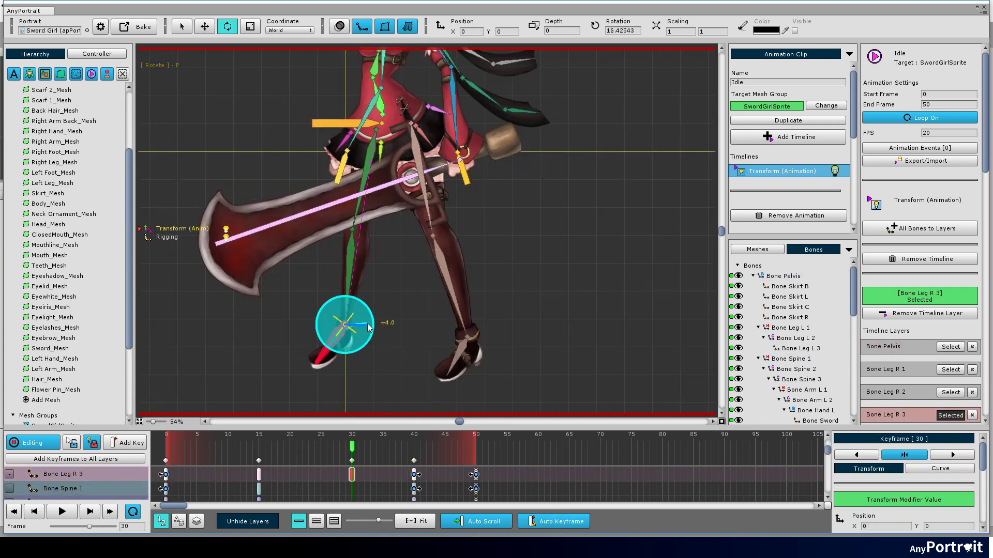
click(457, 354)
key(w)
key(e)
- Rotate the spine, neck and head bones at frame 30
click(379, 232)
drag(392, 225, 388, 173)
click(377, 194)
click(387, 166)
drag(395, 167, 403, 173)
click(404, 141)
drag(412, 139, 409, 135)
click(401, 115)
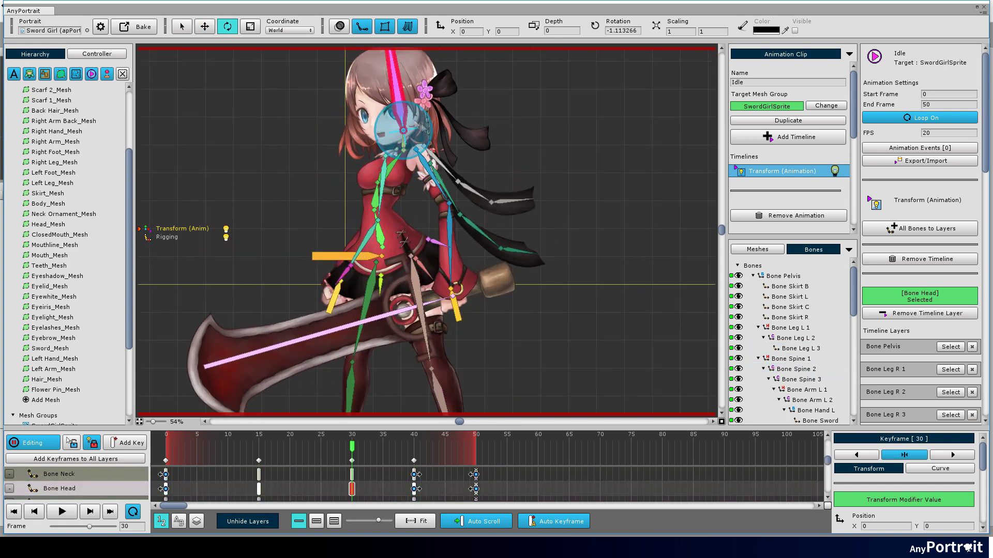
- Reposition Bone Hand L and Bone Hand R at frame 30
key(w)
click(455, 299)
click(335, 298)
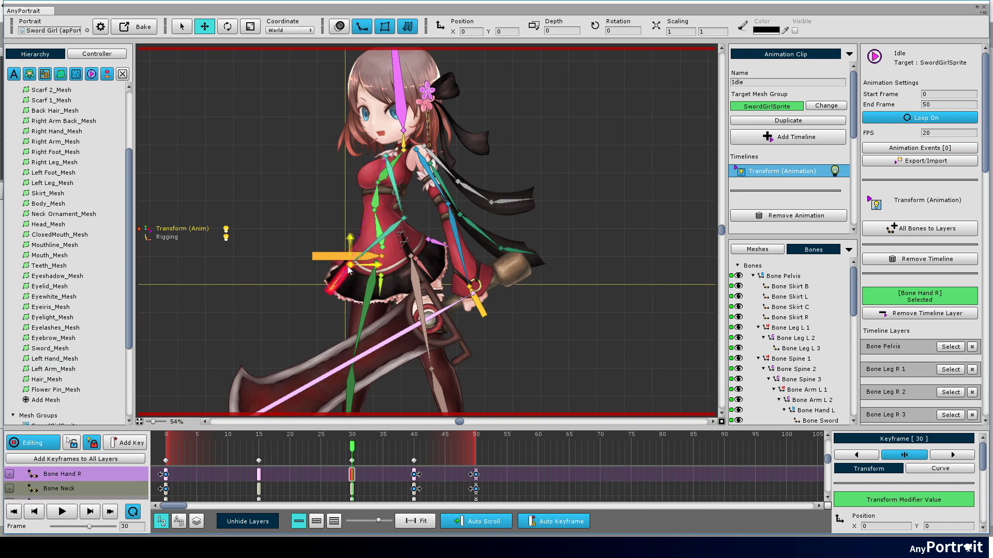
- Play back the animation and add keyframes for the left leg bones at frames 8 and 46
click(259, 444)
key(space)
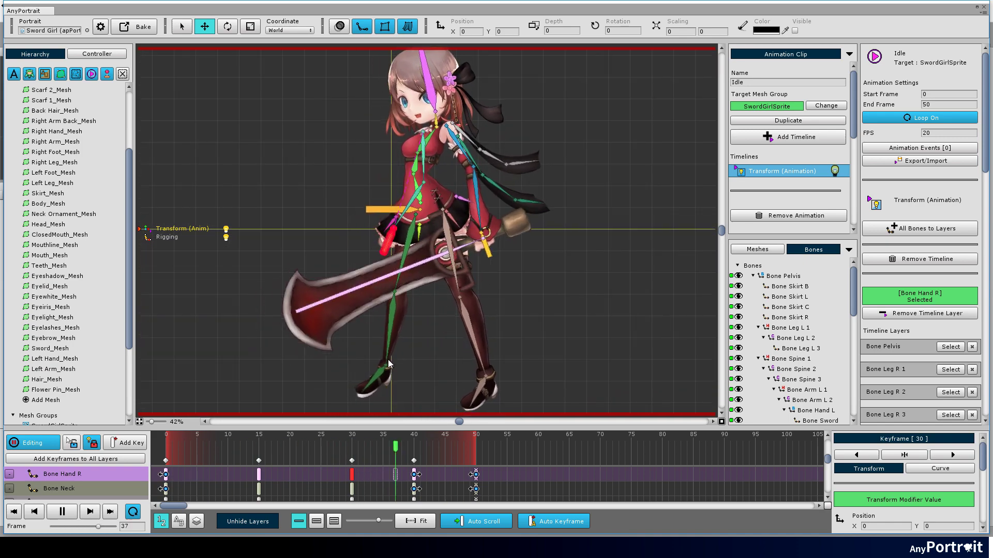
key(space)
drag(462, 459, 215, 447)
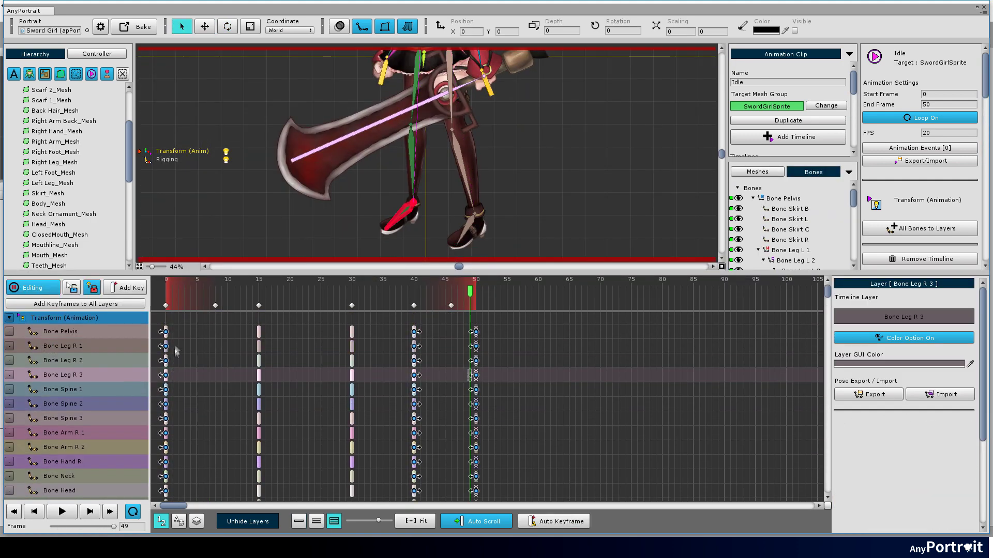
- Offset the Bone Leg R 1, 2 and 3 keyframes to frames 2, 14, 32 and 43
drag(241, 345, 281, 380)
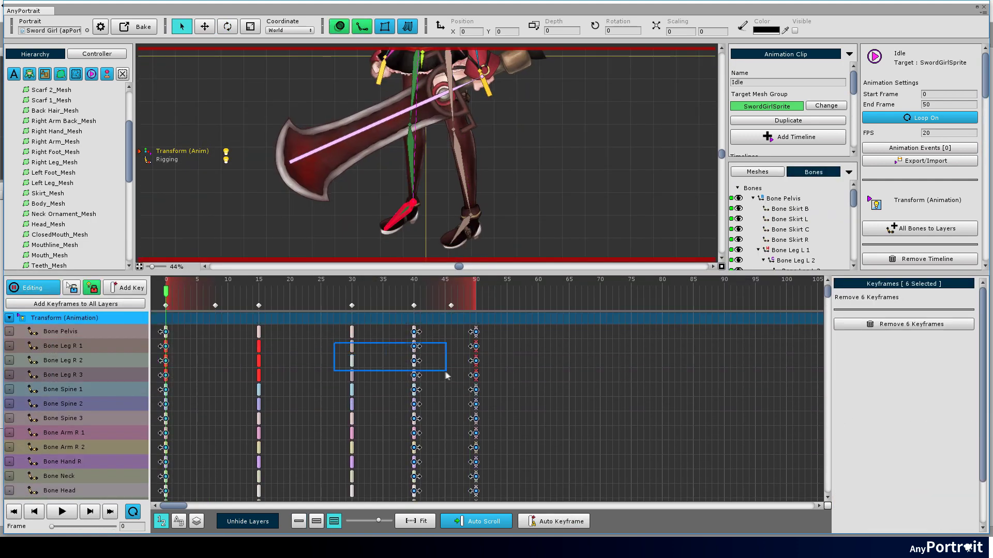
drag(446, 372, 446, 373)
drag(353, 347, 365, 347)
drag(293, 346, 269, 373)
drag(272, 346, 252, 347)
drag(349, 344, 378, 381)
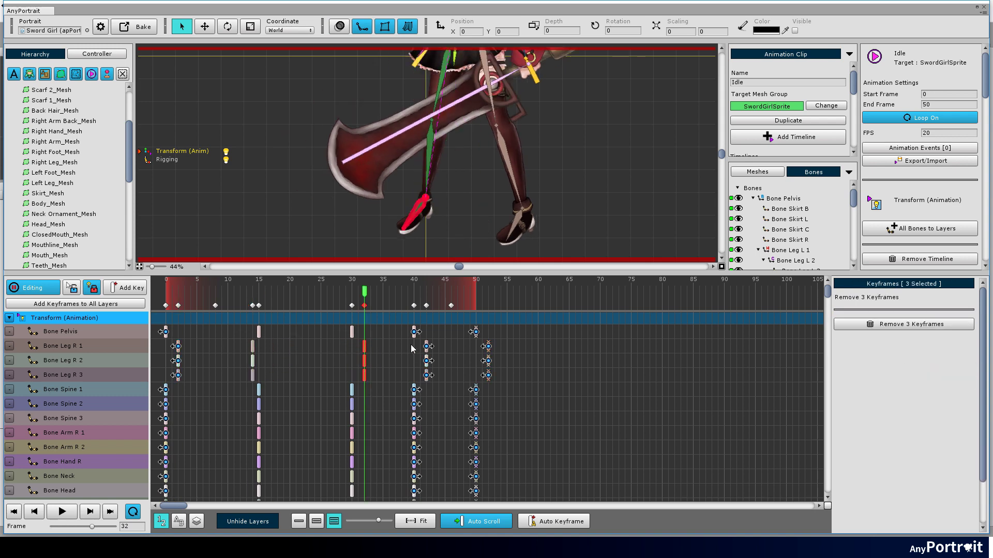
drag(411, 345, 440, 380)
drag(426, 347, 432, 347)
- Delay the Bone Spine 1, 2 and 3 keyframes by about two frames along the timeline
scroll(122, 377, down, 2)
mouse_move(187, 344)
mouse_down()
mouse_move(160, 381)
mouse_move(177, 377)
mouse_up()
scroll(161, 380, up, 3)
drag(161, 424, 161, 425)
drag(166, 402, 178, 401)
drag(234, 389, 274, 421)
drag(259, 398, 271, 398)
drag(337, 387, 371, 397)
mouse_move(429, 385)
mouse_down()
mouse_move(411, 422)
mouse_move(426, 405)
mouse_up()
- Shift the Bone Arm R 1, Arm R 2 and Hand R keyframes to frames 4, 19, 32 and 44
drag(182, 432, 161, 466)
drag(166, 447, 270, 466)
drag(258, 447, 283, 447)
drag(337, 436, 367, 466)
drag(352, 439, 364, 438)
drag(401, 434, 439, 438)
- Shift the Bone Neck and Bone Head keyframes to frames 3, 18, 34 and 42
scroll(207, 420, down, 3)
drag(178, 412, 161, 429)
drag(165, 414, 184, 413)
drag(244, 409, 269, 430)
drag(259, 413, 277, 414)
drag(339, 409, 364, 430)
drag(351, 415, 427, 430)
drag(414, 415, 426, 415)
- Shift the Bone Arm L 1, Arm L 2 and Hand L keyframes to frames 4, 19, 33 and 43
scroll(197, 413, down, 8)
drag(180, 403, 271, 444)
drag(259, 413, 283, 412)
drag(328, 402, 374, 447)
drag(351, 414, 370, 413)
drag(401, 402, 427, 443)
drag(415, 413, 432, 418)
- Shift the middle keyframes of Bone Leg L 1, 2 and 3 to frames 10, 17, 31 and 41
scroll(432, 418, down, 3)
drag(210, 403, 271, 426)
drag(344, 403, 359, 445)
drag(352, 425, 426, 445)
drag(414, 418, 419, 418)
- Play back the retimed animation and examine the whole character's motion
mouse_move(420, 290)
mouse_down()
mouse_move(438, 290)
mouse_move(414, 291)
mouse_up()
scroll(434, 373, down, 3)
scroll(449, 155, down, 9)
drag(449, 143, 422, 203)
key(space)
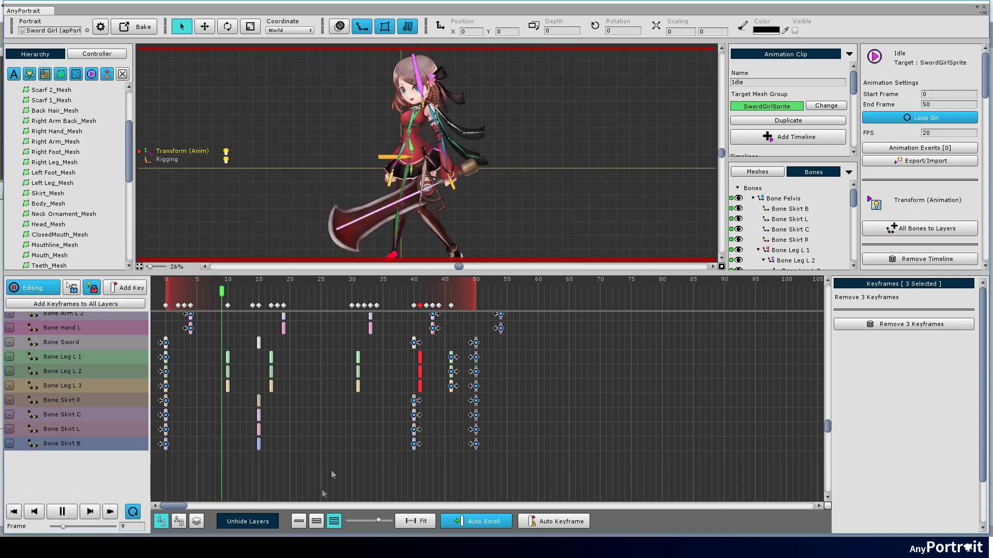
- Move the frame 41 keyframes of Bone Leg L 1, 2 and 3 to frame 45
click(316, 522)
click(298, 521)
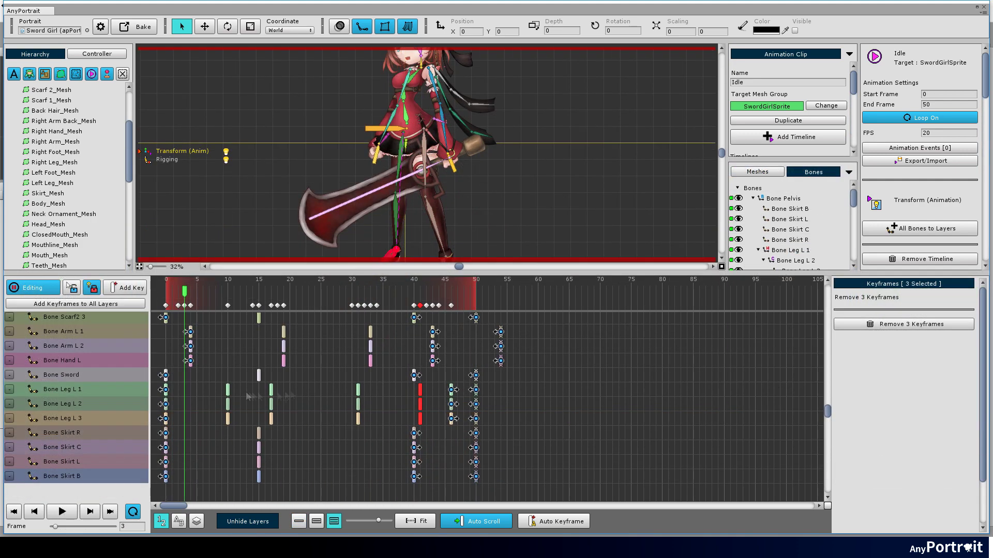
drag(276, 404, 432, 417)
drag(420, 404, 445, 404)
- Delete the frame 15 and 40 keyframes of all the Bone Scarf1 and Bone Scarf2 layers
scroll(213, 426, up, 10)
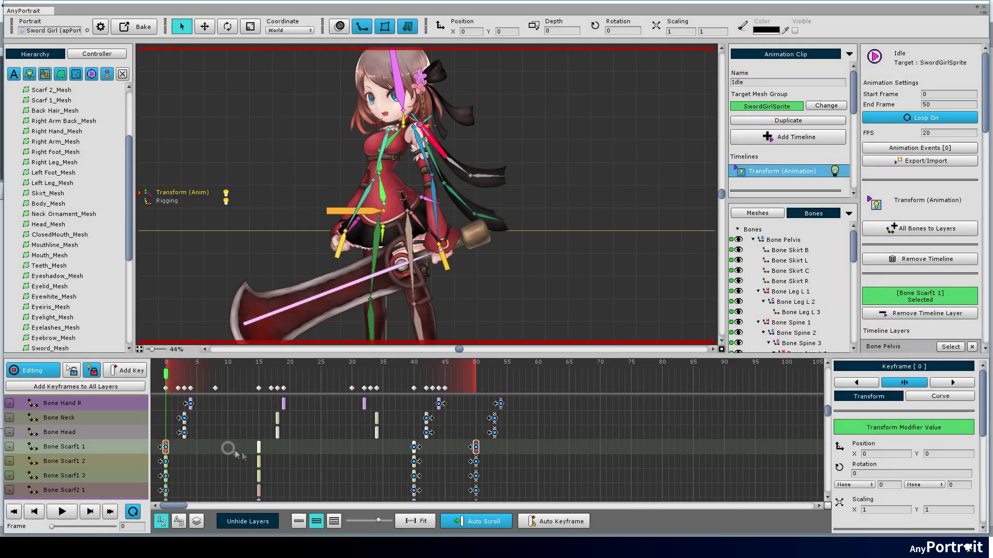
drag(426, 478, 421, 474)
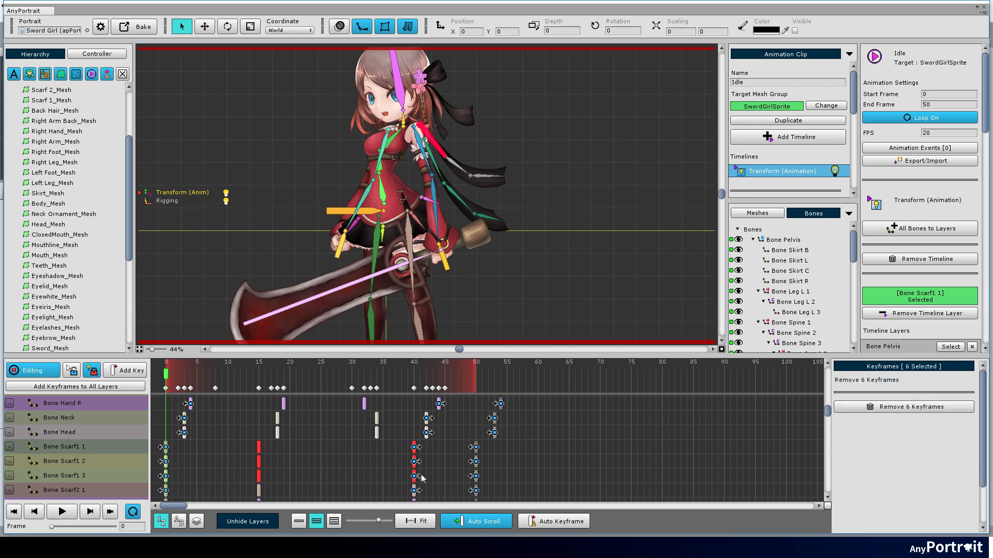
click(409, 448)
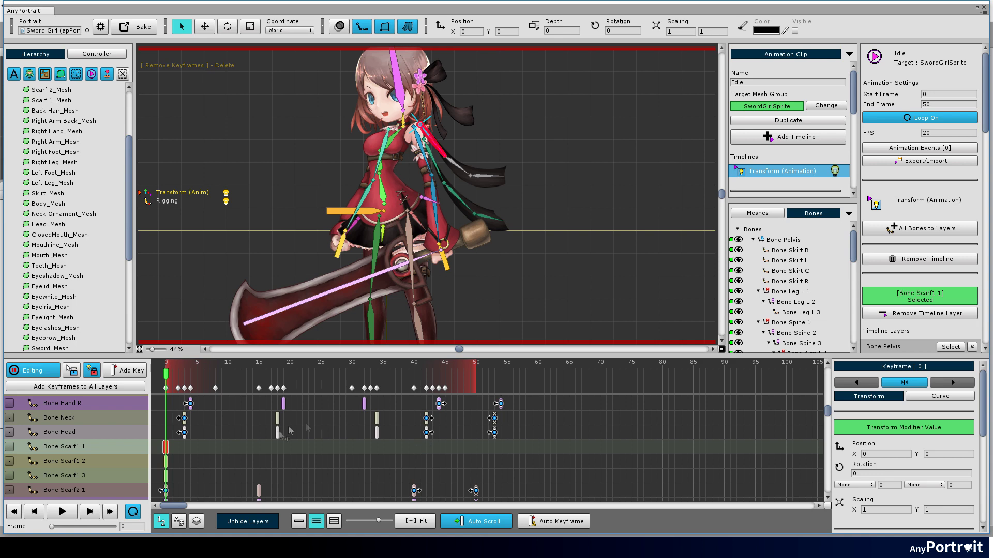
scroll(258, 455, down, 2)
drag(445, 472, 443, 471)
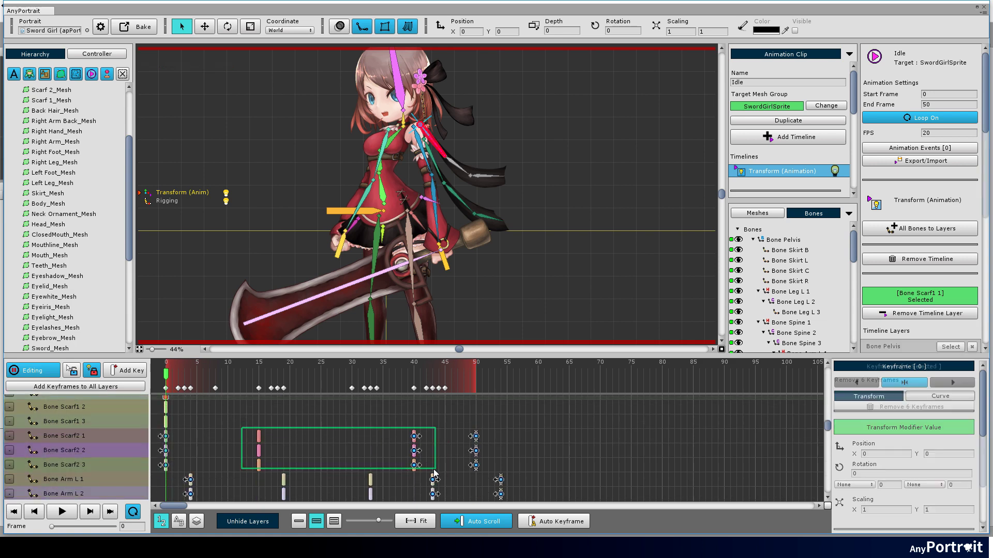
key(Delete)
- Copy the frame 0 keyframes of Bone Scarf1 1, 2 and 3 to frames 12, 26 and 38
scroll(167, 418, up, 3)
click(178, 445)
click(166, 446)
drag(438, 199, 409, 233)
scroll(409, 233, up, 2)
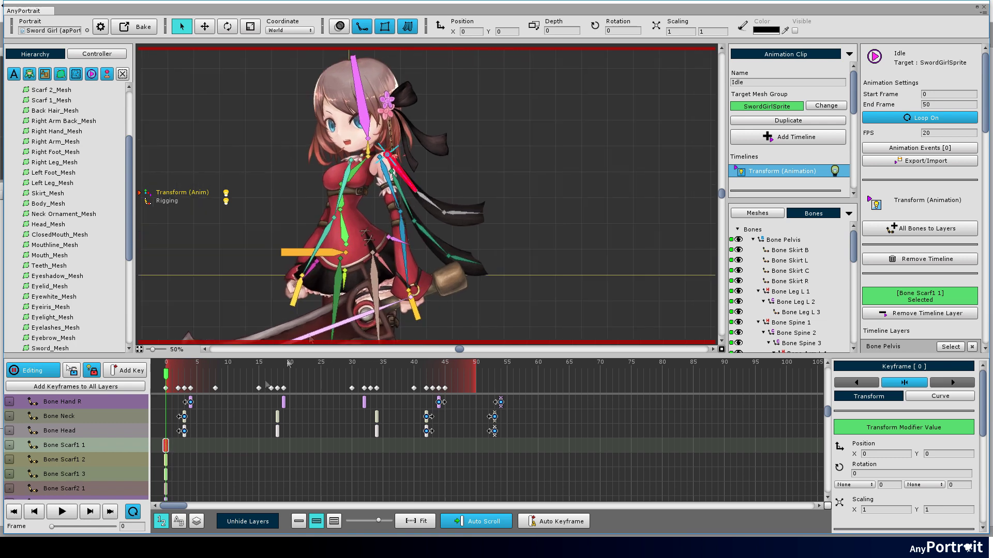
scroll(187, 457, down, 1)
drag(158, 469, 158, 470)
drag(166, 449, 229, 442)
drag(308, 446, 306, 439)
drag(381, 439, 403, 439)
mouse_move(336, 430)
mouse_down()
mouse_move(295, 472)
mouse_move(328, 446)
mouse_up()
drag(262, 430, 218, 471)
drag(228, 447, 240, 446)
- Rotate the Bone Scarf1 chain upward at frame 0, turning Bone Scarf1 2 to about 11.4°
click(166, 437)
scroll(427, 202, up, 3)
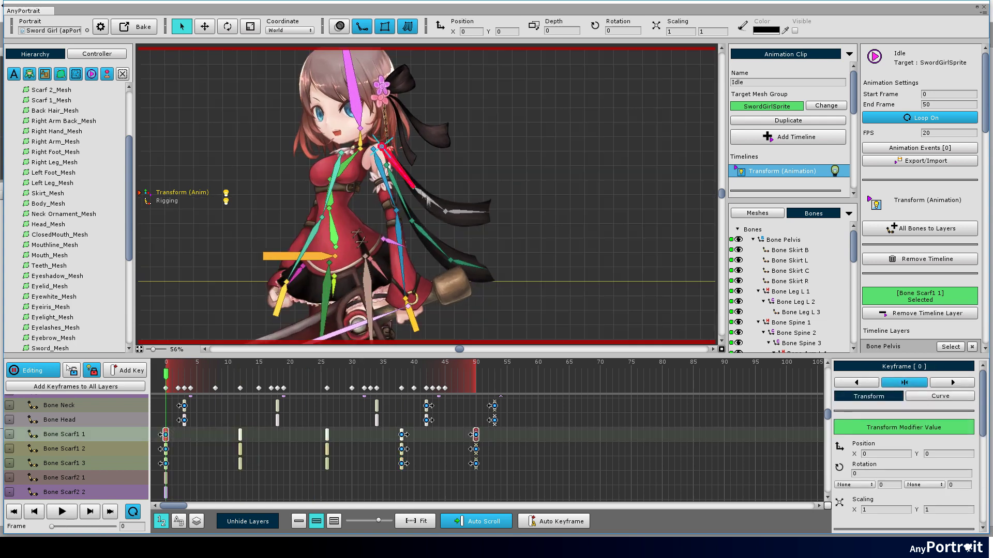
scroll(402, 166, up, 1)
key(e)
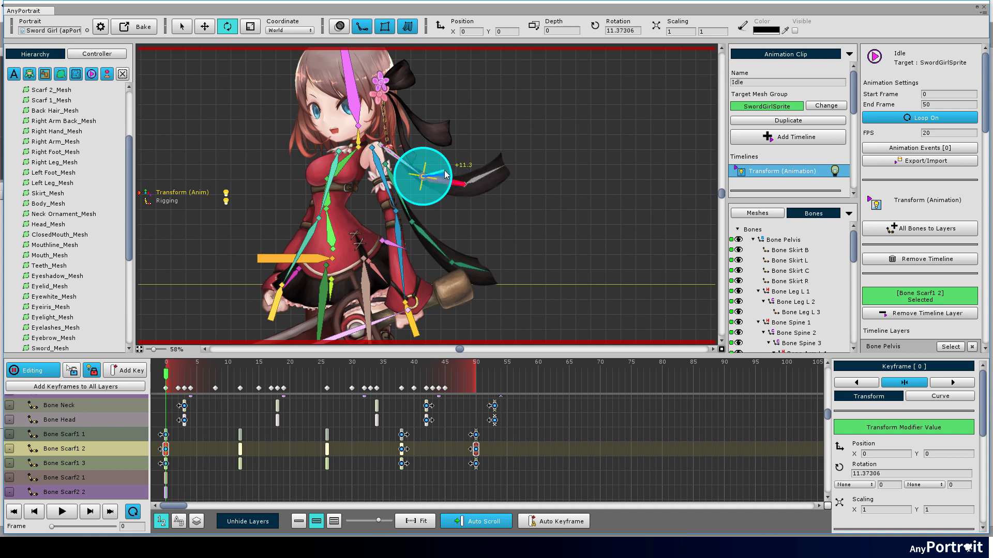
- Pose Bone Scarf1 1, 2 and 3 at frame 12 by rotating them
click(240, 434)
click(240, 449)
drag(451, 203, 440, 254)
click(240, 463)
- With the meshes hidden, rotate Bone Scarf1 1, 2 and 3 at frame 26, setting Bone Scarf1 3 to about 11.3°
click(327, 435)
drag(438, 155, 444, 144)
click(327, 449)
drag(487, 171, 492, 165)
click(327, 463)
drag(529, 124, 524, 120)
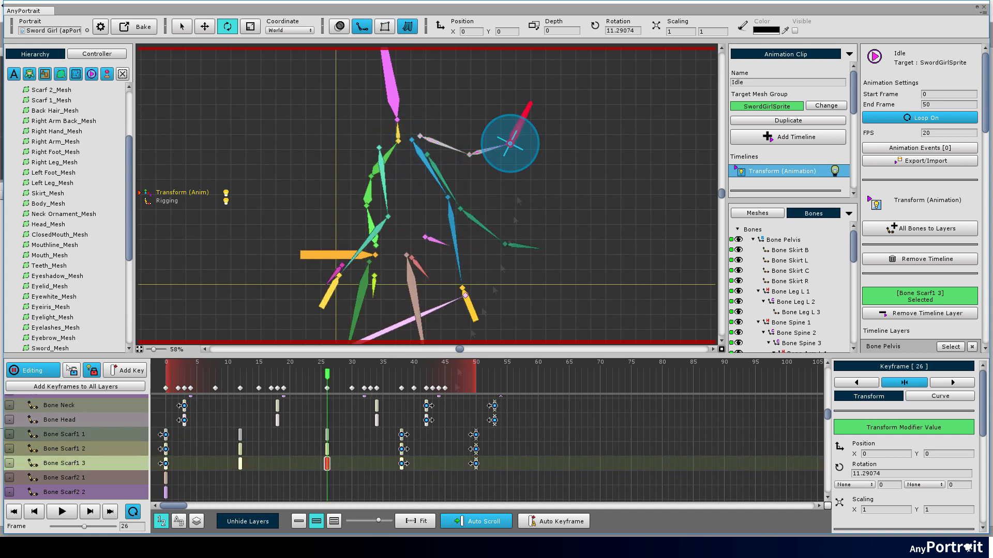
- Rotate Bone Scarf1 1, 2 and 3 at frame 38 so the scarf chain hangs down
click(401, 435)
drag(440, 159, 433, 165)
click(402, 449)
drag(444, 213, 428, 216)
click(401, 464)
drag(435, 257, 410, 255)
- Copy the frame 0 keyframes of Bone Scarf2 1, 2 and 3 to frames 13, 27 and 39
scroll(195, 468, down, 3)
drag(180, 470, 246, 449)
drag(246, 449, 333, 448)
drag(333, 448, 408, 449)
- Pose Bone Scarf2 1, 2 and 3 at frame 0 by rotating them
click(165, 435)
drag(413, 222, 432, 206)
click(166, 449)
click(165, 463)
- Rotate Bone Scarf2 1, 2 and 3 at frame 13
click(246, 434)
click(246, 449)
click(246, 463)
drag(422, 308, 391, 299)
- Swing the Bone Scarf2 chain upward at frame 27 by rotating its three bones
click(333, 435)
drag(460, 208, 547, 136)
click(333, 448)
click(333, 463)
- Rotate the Bone Scarf2 chain downward at frame 39, turning Bone Scarf2 2 to about -43.9° and Bone Scarf2 3 to about -56.7°
click(407, 434)
click(408, 449)
drag(457, 249, 451, 257)
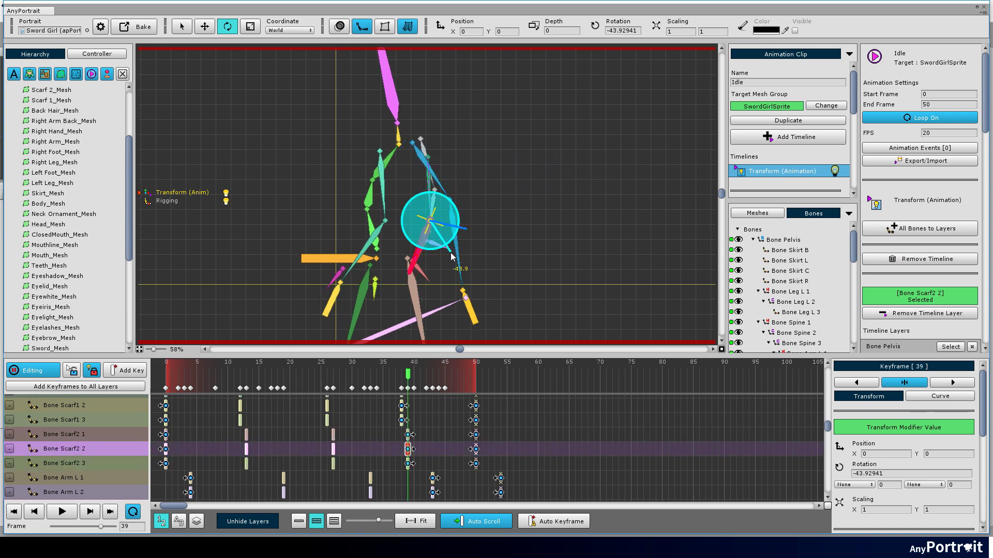
click(408, 463)
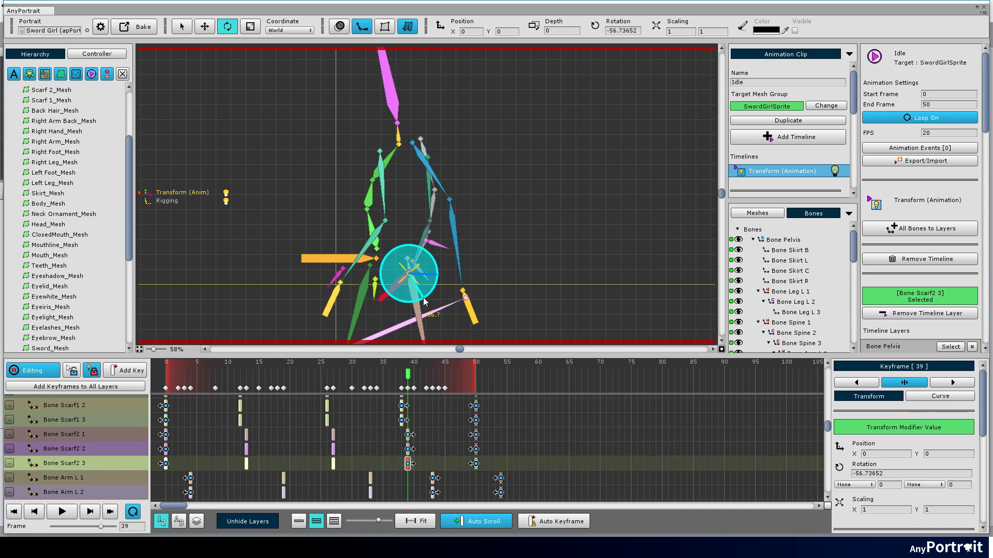
- Preview the scarf motion with the meshes shown and the bones displayed as outlines
key(space)
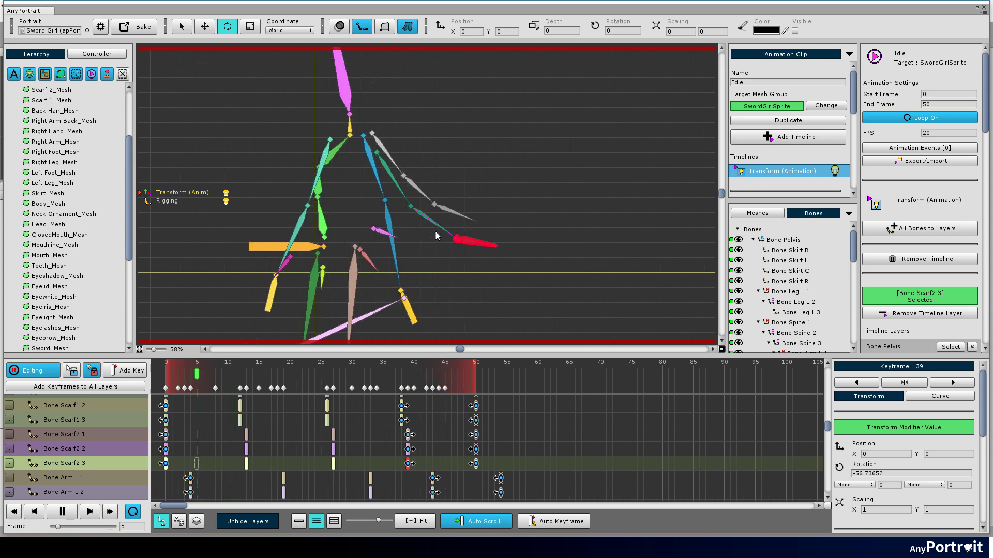
click(385, 28)
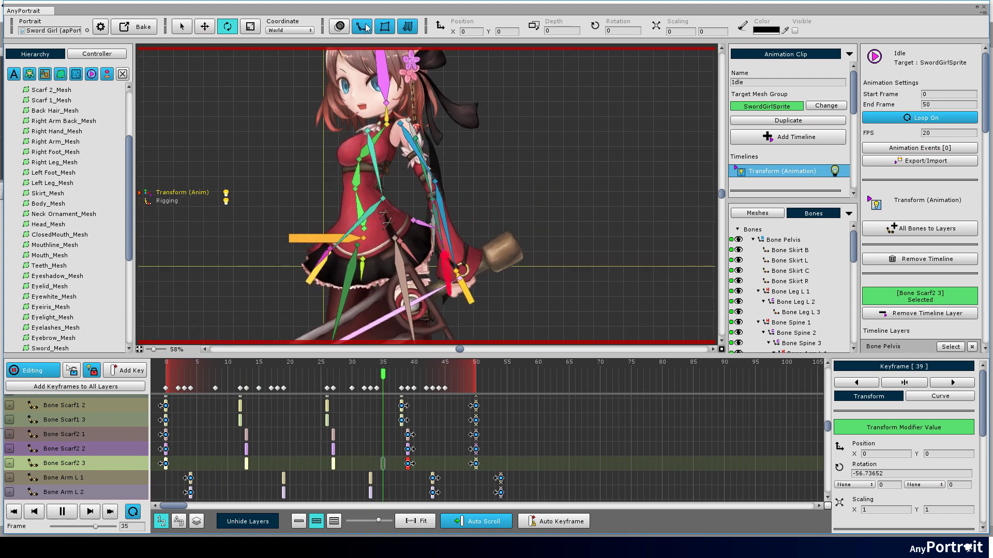
click(363, 27)
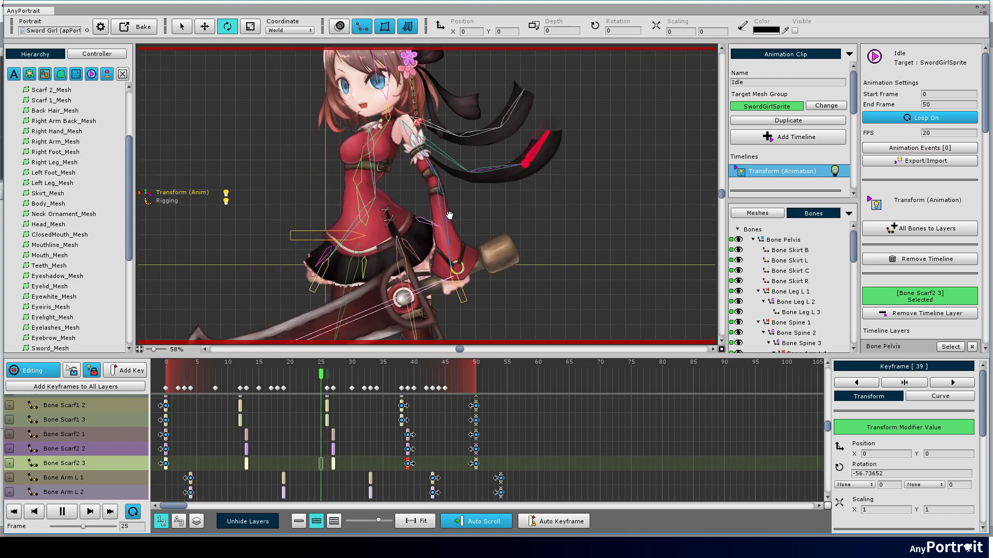
key(space)
- Stagger the starting keyframes of Bone Scarf1 1, 2 and 3 to frames 1, 3 and 5
scroll(181, 434, up, 1)
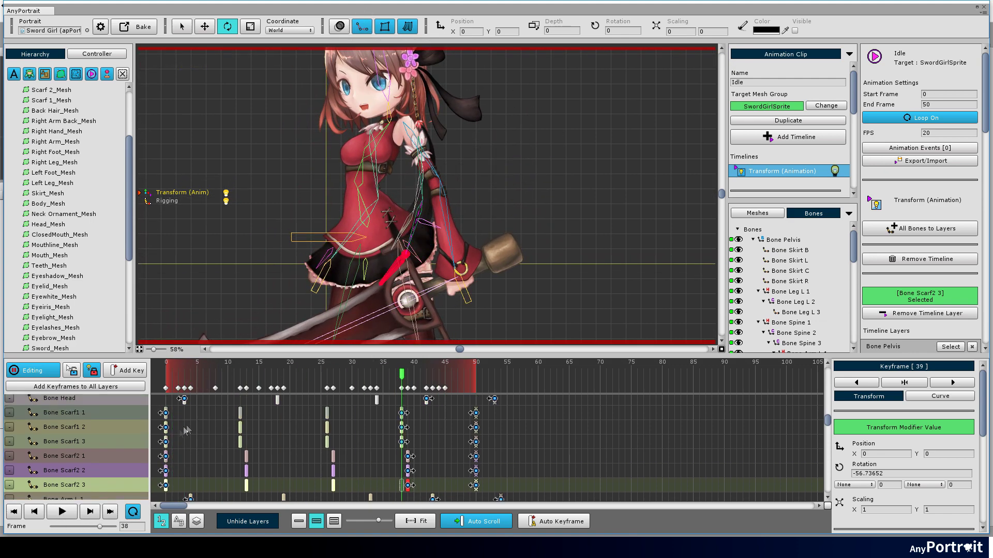
click(167, 430)
drag(160, 414, 184, 429)
click(234, 429)
drag(172, 443, 197, 443)
- Delay the remaining keyframes of Bone Scarf1 2 to frames 14, 29 and 41, and those of Bone Scarf1 3 to 17, 32 and 44
click(334, 522)
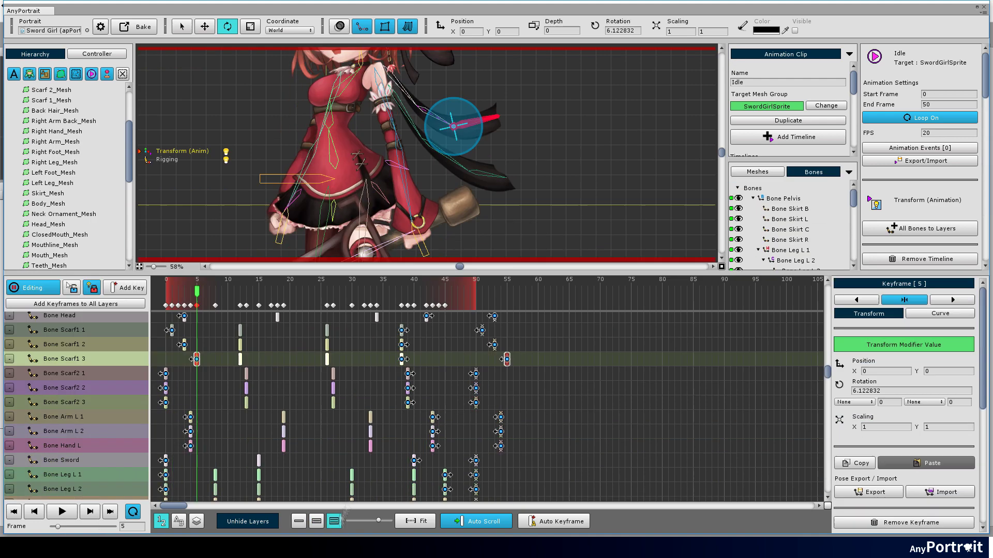
scroll(237, 396, up, 4)
drag(240, 389, 252, 389)
drag(240, 403, 270, 402)
drag(327, 388, 345, 388)
drag(327, 403, 364, 403)
drag(402, 388, 420, 388)
drag(401, 403, 439, 402)
- Stagger the Bone Scarf2 2 and 3 keyframes, moving the frame 13 pair to 16 and 19 and the frame 39 pair to 42 and 47
drag(166, 432, 196, 446)
drag(246, 433, 264, 432)
drag(246, 447, 351, 433)
drag(333, 447, 426, 432)
drag(407, 448, 457, 445)
key(space)
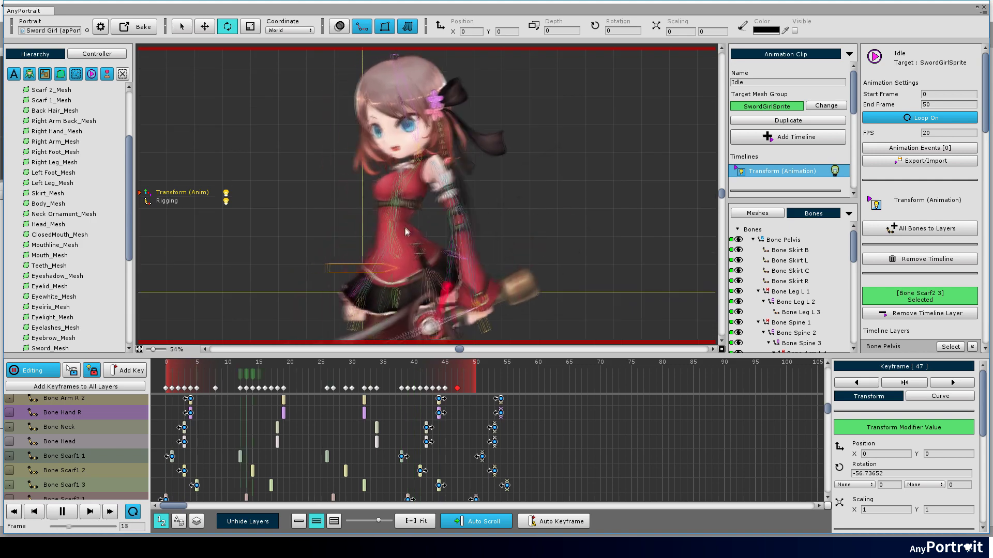
- Shift the middle Bone Scarf1 keyframes to frames 28, 31 and 34 and the Bone Scarf2 ones to 30, 33 and 37, and delay the starting keyframes
key(space)
scroll(226, 448, down, 3)
drag(207, 448, 196, 428)
drag(232, 406, 385, 491)
key(space)
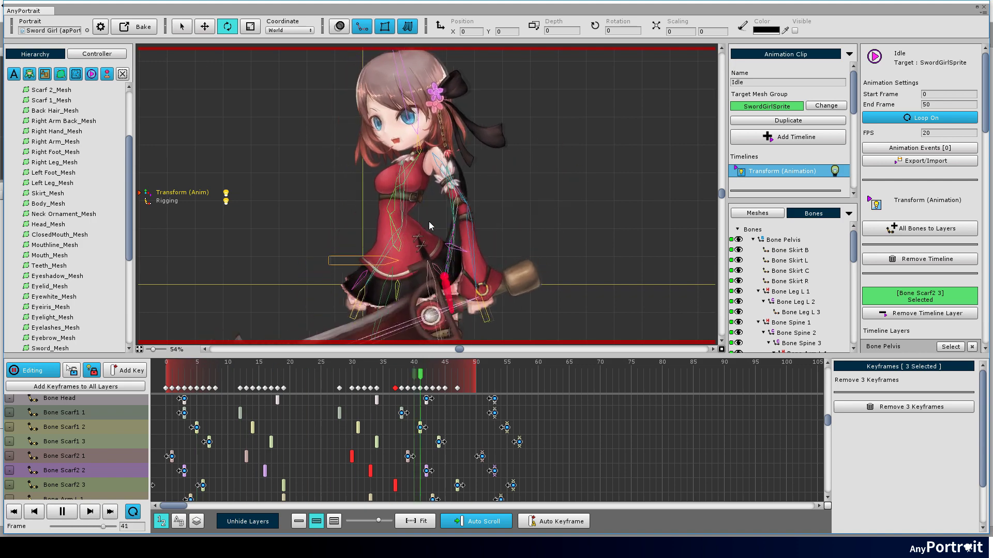
key(space)
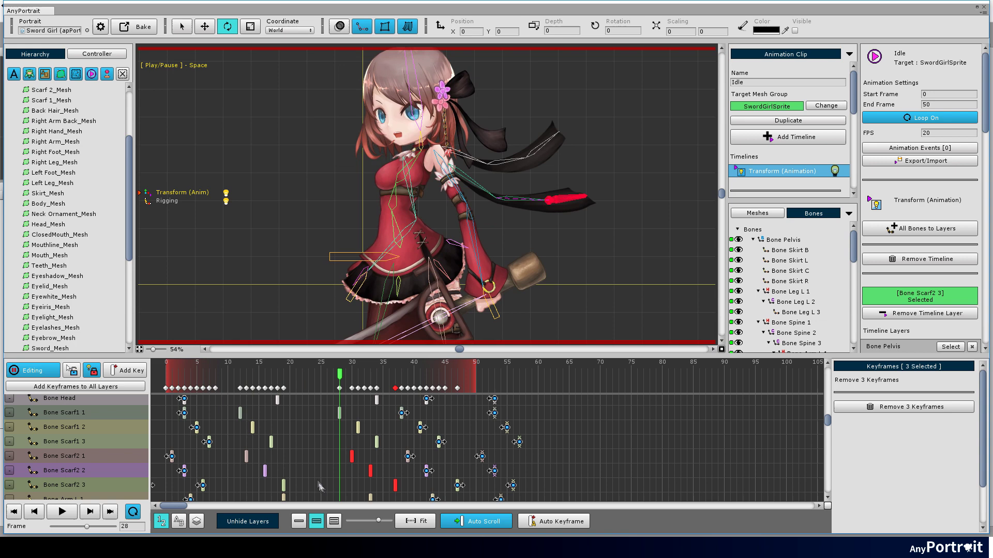
- Delete the keyframes of the four skirt bones that follow their starting keyframes
scroll(219, 443, down, 6)
click(168, 430)
drag(231, 411, 427, 464)
key(Delete)
- Copy the skirt bones' starting keyframes to frames 14, 27 and 40, and move the starting ones to frame 3
drag(188, 418, 153, 474)
drag(165, 418, 251, 418)
drag(356, 432, 414, 433)
drag(333, 415, 376, 466)
drag(358, 432, 333, 431)
drag(194, 415, 165, 465)
drag(165, 431, 184, 431)
- Pose the skirt bones R, C, L and B at frames 3 and 14 by rotating them
click(184, 417)
click(252, 417)
scroll(378, 215, up, 2)
click(252, 431)
drag(378, 216, 368, 233)
click(253, 446)
click(184, 417)
click(184, 432)
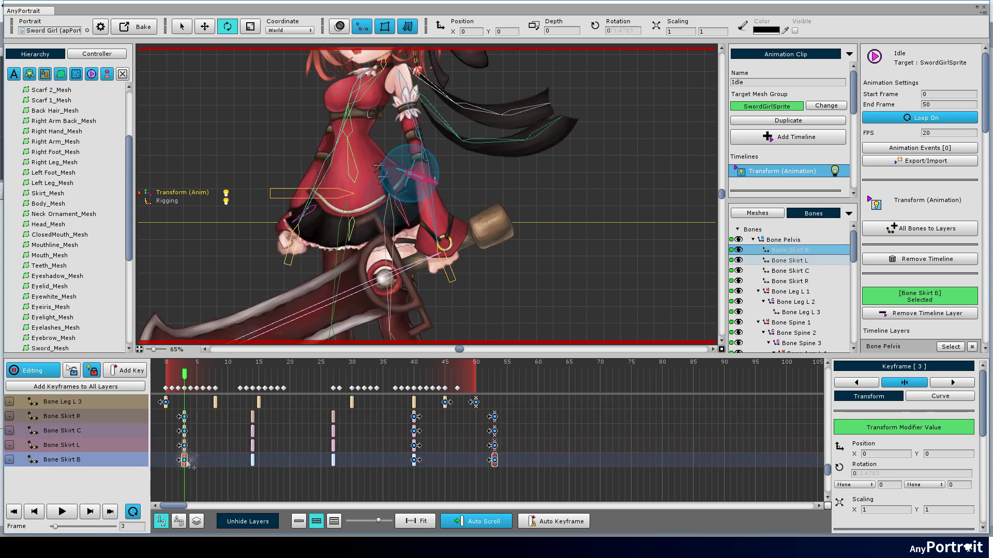
click(252, 431)
click(253, 445)
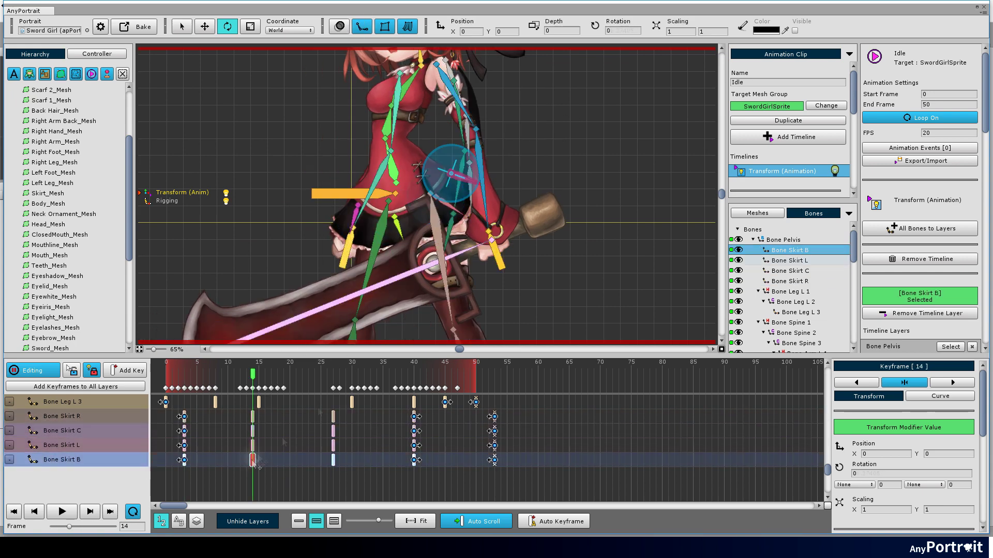
- Flare the skirt bones at frame 27, rotating Bone Skirt B to about -22.4°
click(333, 446)
click(333, 461)
drag(469, 178, 463, 193)
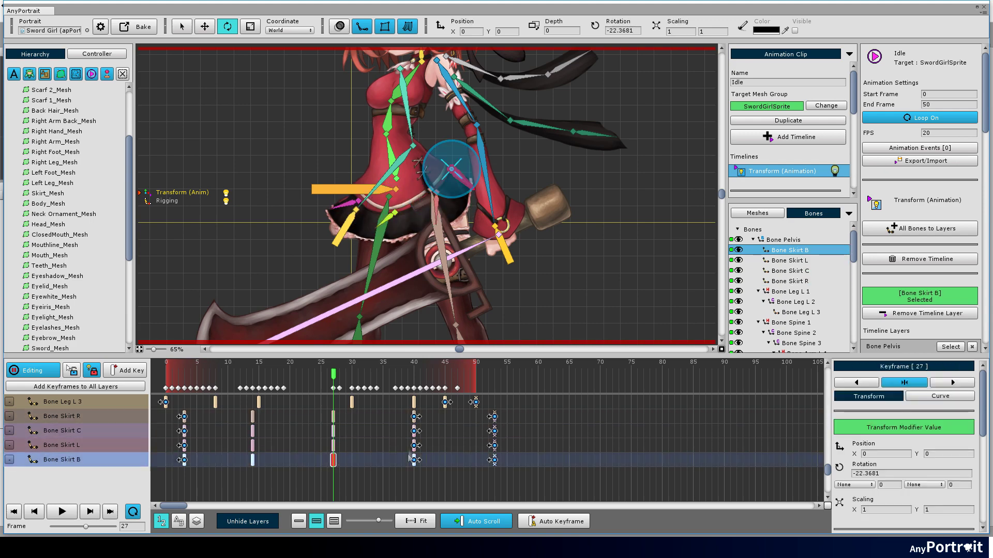
- Rotate the skirt bones R, C, L and B into their pose at frame 40
click(413, 417)
drag(349, 224, 357, 229)
click(414, 431)
click(414, 446)
click(414, 460)
drag(462, 193, 467, 189)
- Offset the skirt keyframes: Bone Skirt C to frames 5, 15, 26, 43, L to 2, 16, 29, 38, and B to 5, 13, 28, 39
drag(185, 431, 197, 431)
drag(184, 446, 197, 461)
drag(252, 432, 265, 446)
drag(253, 460, 246, 460)
drag(333, 431, 327, 431)
mouse_move(333, 446)
mouse_down()
mouse_move(346, 446)
mouse_move(339, 460)
mouse_up()
mouse_move(414, 431)
mouse_down()
mouse_move(432, 432)
mouse_move(401, 446)
mouse_up()
drag(414, 461, 407, 461)
drag(423, 265, 431, 253)
key(space)
key(space)
- Delay all skirt bone keyframes, shifting the first set by 3 frames, the second by 5, the third by 7 and the fourth by 5
drag(274, 471, 241, 413)
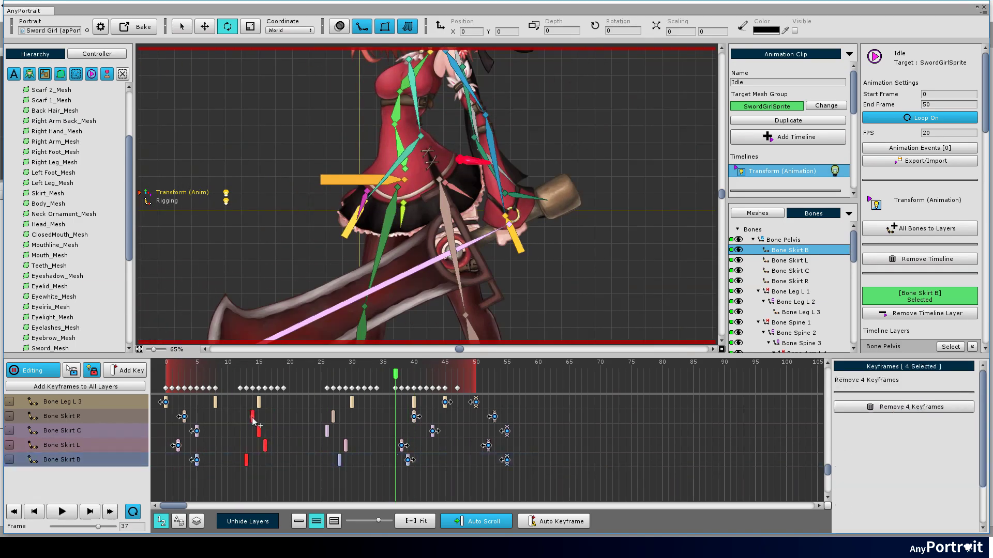
drag(182, 464, 174, 469)
drag(196, 460, 215, 460)
key(space)
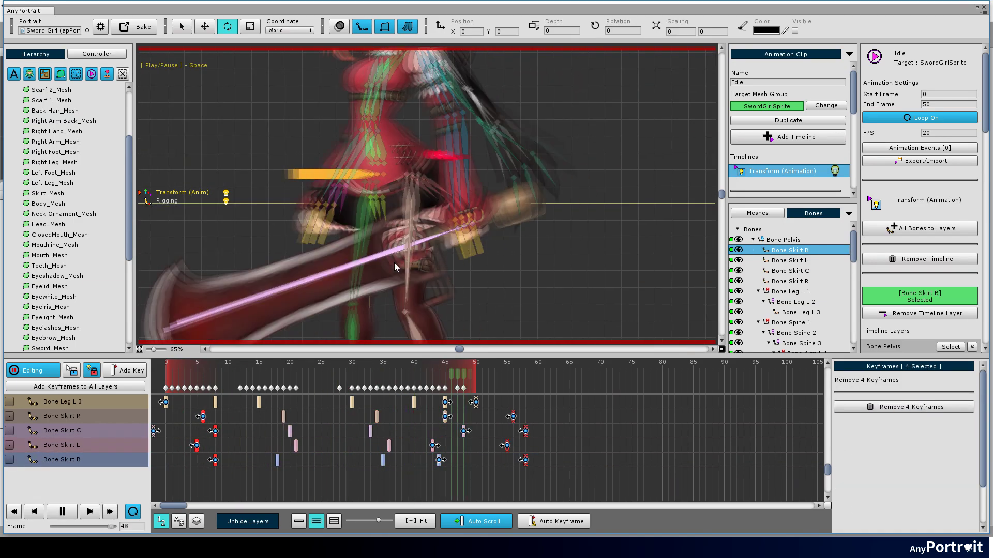
scroll(428, 198, down, 8)
scroll(420, 202, down, 1)
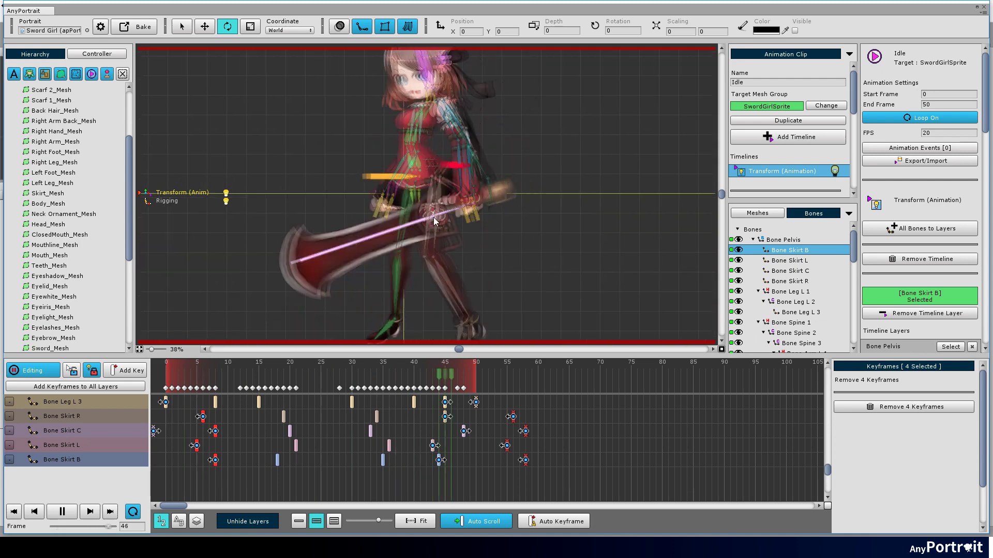
- Play the Idle clip on the root unit with the bones and the frame guide hidden
key(space)
scroll(57, 150, up, 5)
click(48, 109)
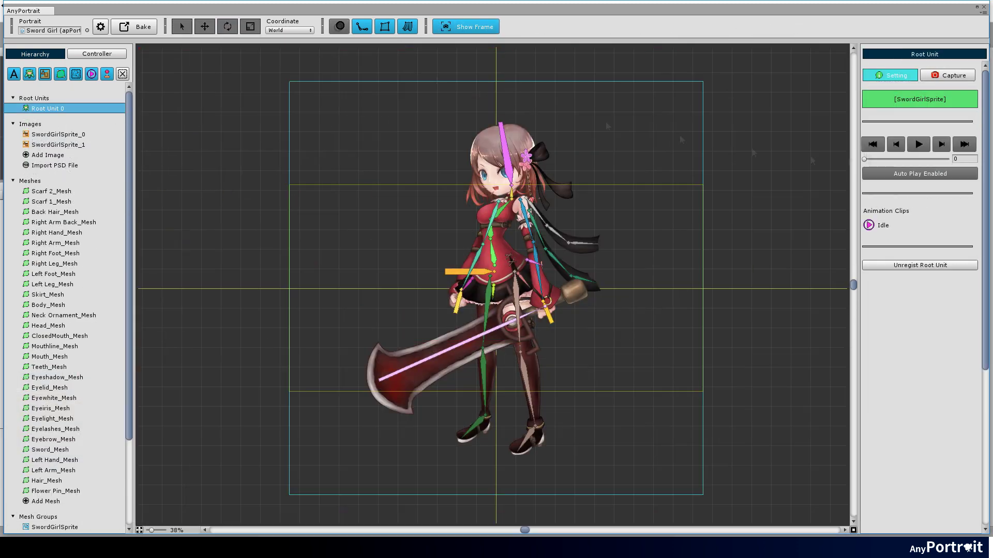
click(362, 26)
scroll(538, 238, up, 5)
click(462, 27)
click(884, 226)
click(919, 147)
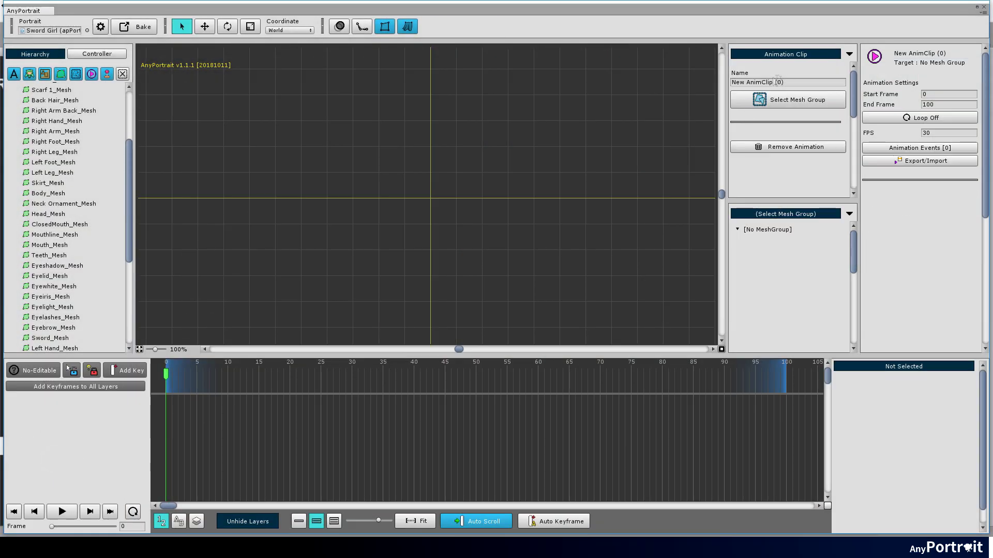
- Name the new animation clip "Run" and assign SwordGirlSprite as its target mesh group
click(777, 82)
text(Run)
key(Return)
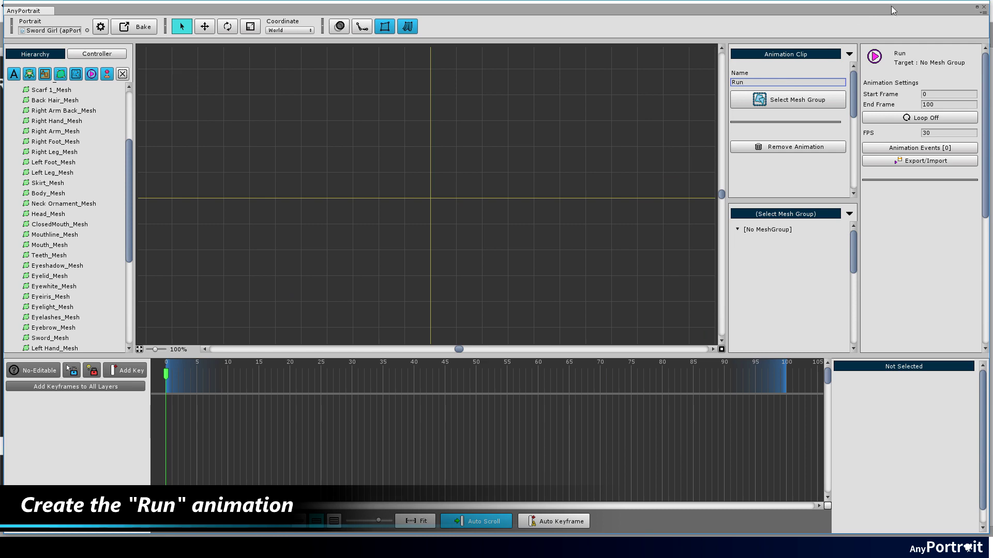
click(758, 106)
click(464, 364)
- Add a Transform (Animation) timeline to the Run clip and add all bones to its layers
click(789, 136)
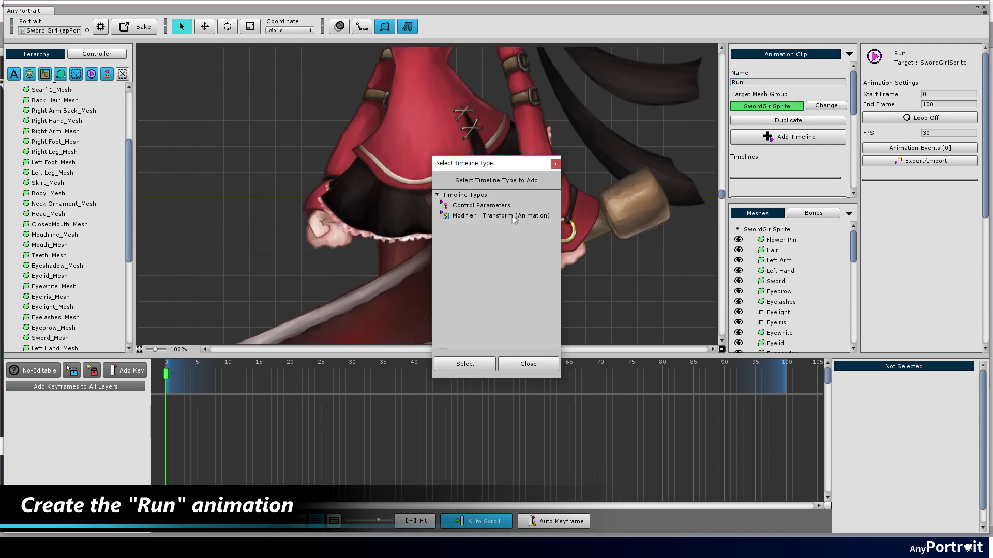
click(480, 219)
click(465, 363)
click(923, 229)
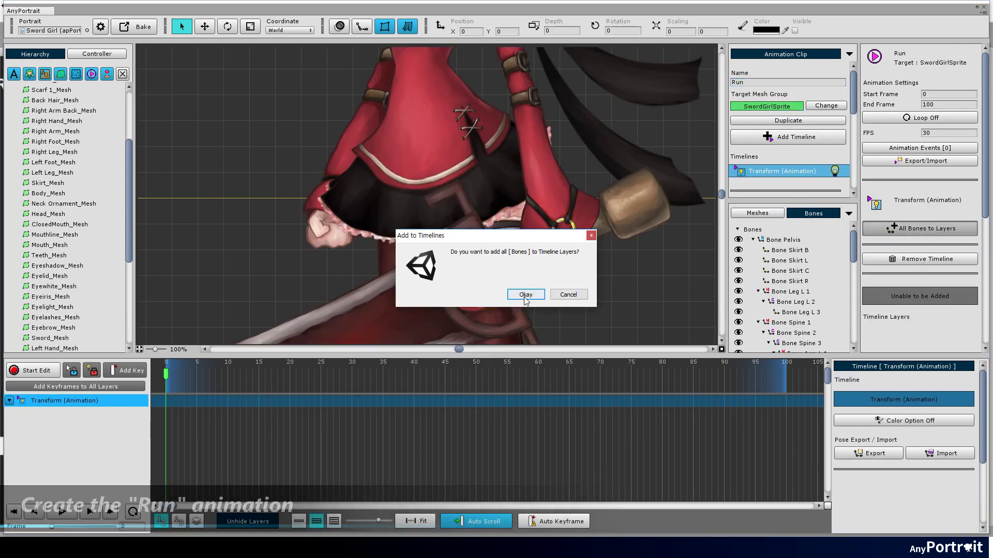
click(522, 290)
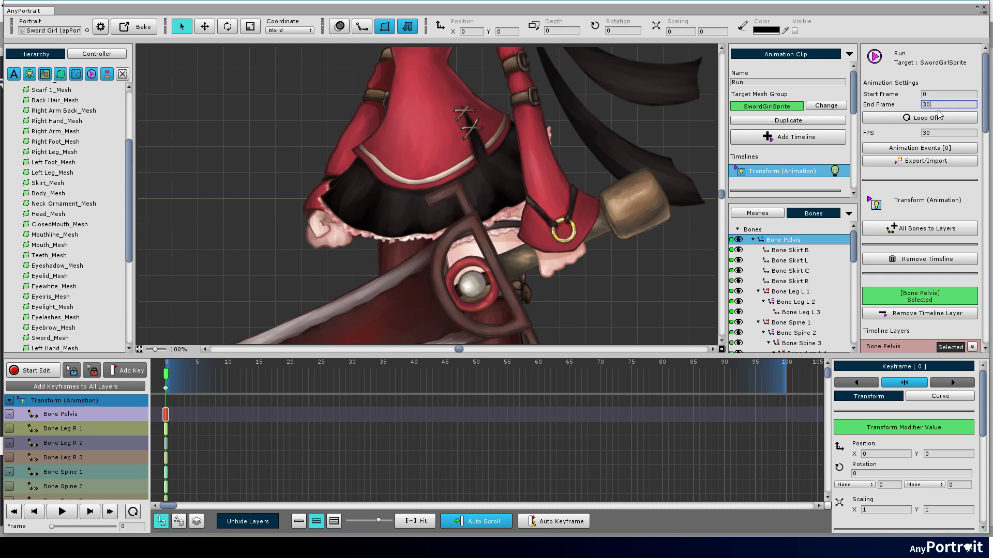
- Make the Run clip loop with end frame 30, and copy all bones' frame 0 keyframes to frame 15 in edit mode
click(160, 407)
scroll(441, 279, down, 6)
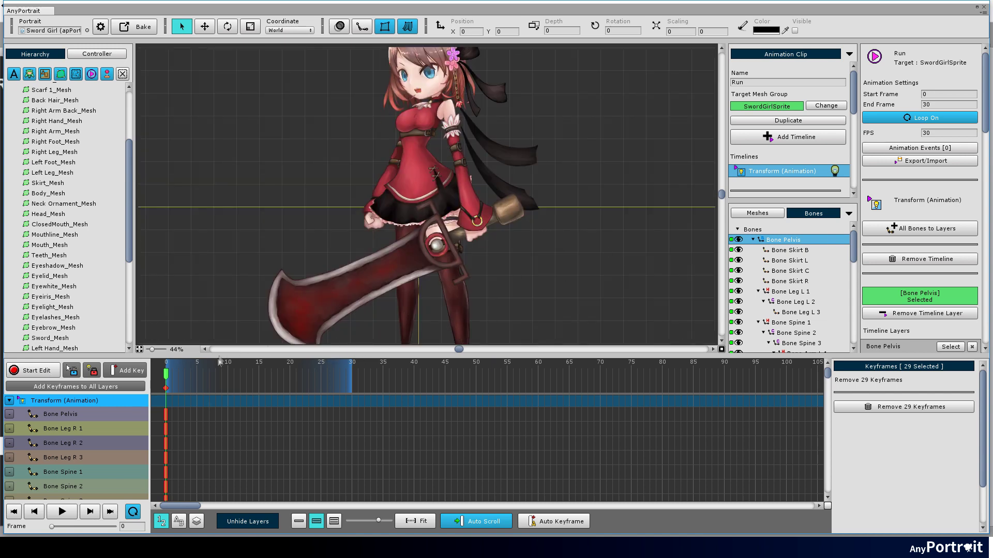
click(33, 370)
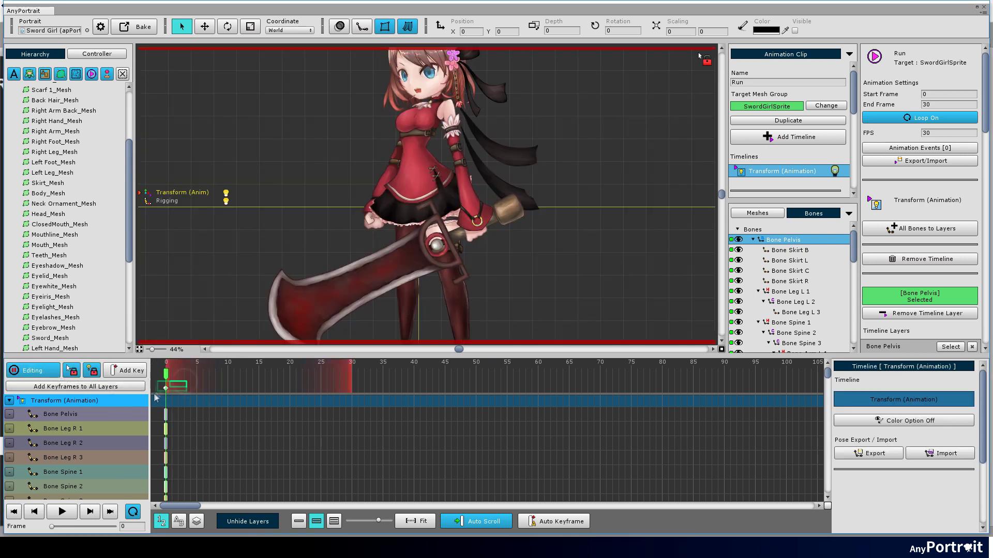
click(168, 392)
click(165, 390)
- Move and tilt Bone Pelvis at frame 0 for the first running pose
click(165, 414)
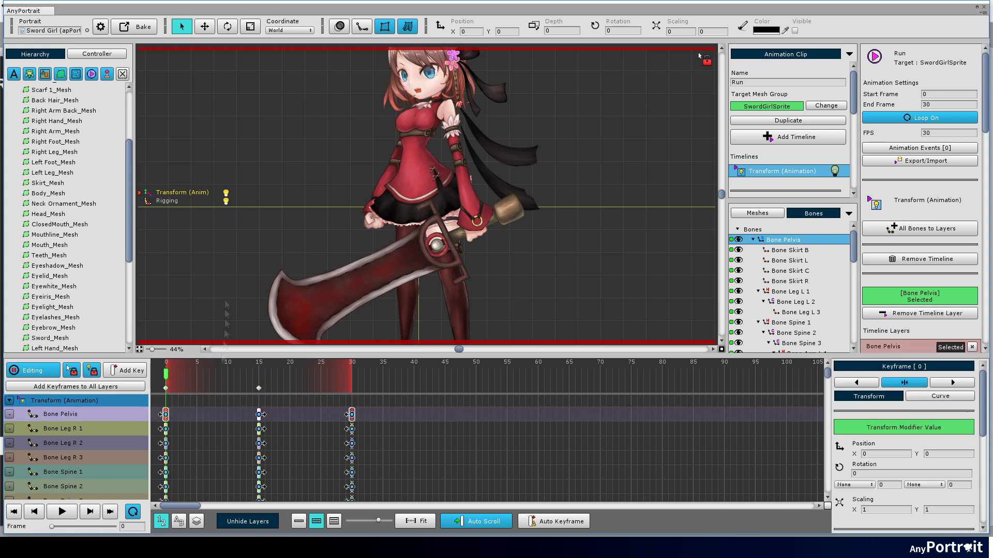
mouse_move(415, 189)
mouse_down()
mouse_move(391, 202)
mouse_move(400, 194)
mouse_up()
scroll(401, 196, up, 1)
drag(409, 233, 409, 195)
key(e)
drag(425, 153, 424, 148)
- Pose the legs at frame 0, bending the right leg back, extending the left leg and rotating Bone Leg L 3 to about 21.2°
drag(416, 326, 417, 274)
key(w)
click(421, 272)
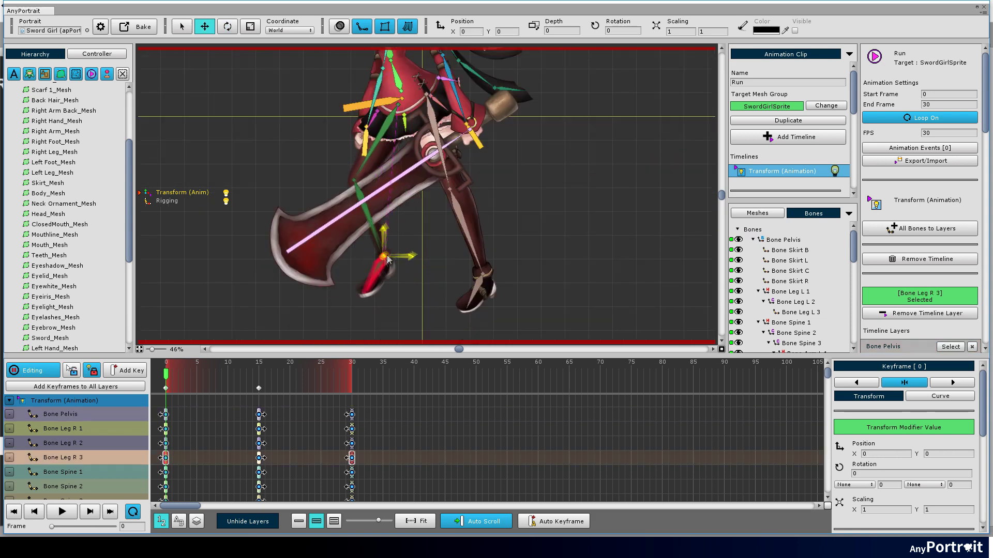
click(479, 294)
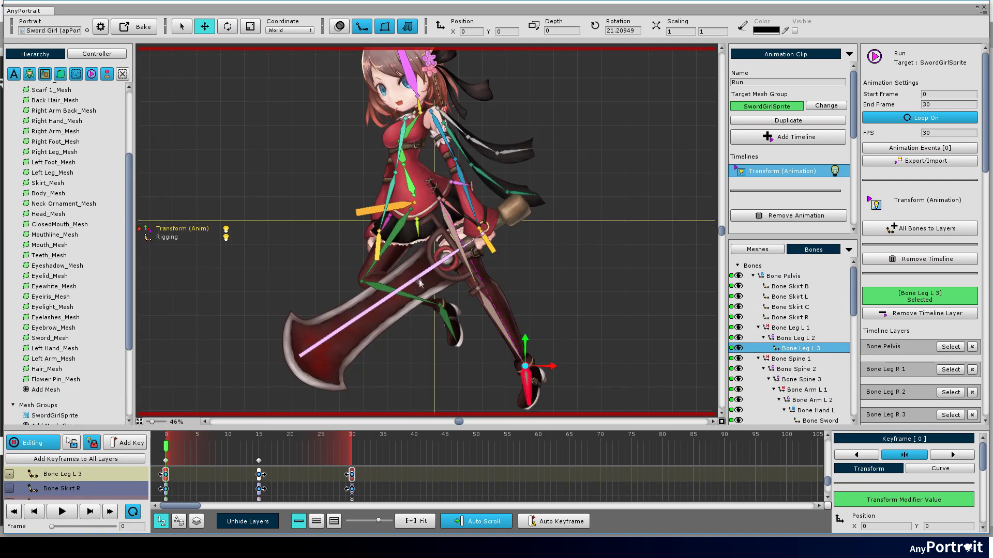
- Adjust the spine, neck and head bones at frame 0 by rotating them for the running pose
click(397, 176)
click(400, 145)
click(411, 115)
click(401, 89)
drag(401, 89, 408, 88)
- Pose both arms at frame 0, swinging the left hand forward so the sword points ahead nearly horizontally
click(501, 225)
key(w)
drag(490, 208, 413, 224)
click(376, 240)
click(407, 216)
click(404, 228)
- Reposition Bone Pelvis at frame 0 to about X -106.1, Y 51.6
mouse_move(166, 447)
mouse_down()
mouse_move(158, 457)
mouse_move(166, 455)
mouse_up()
click(378, 193)
drag(388, 191, 381, 175)
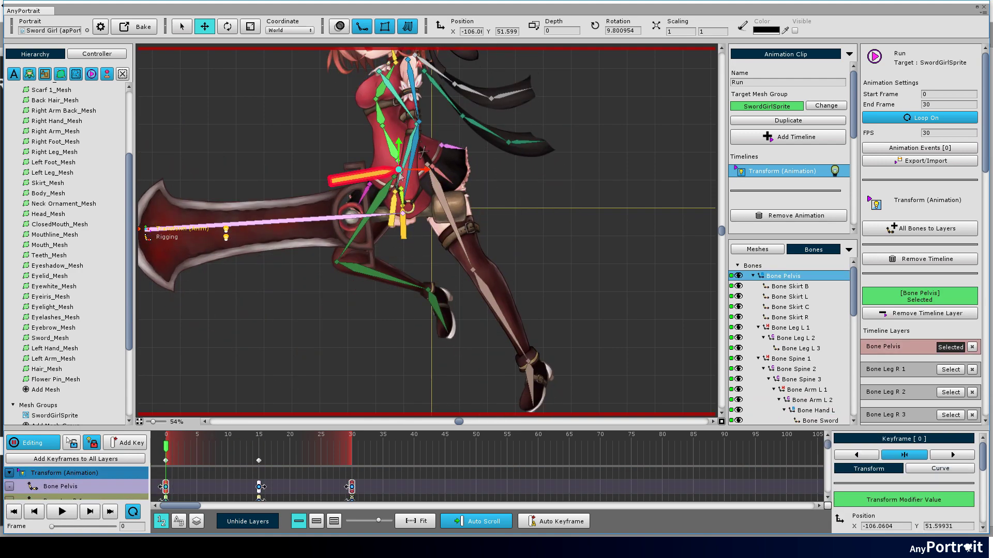
- Rotate Bone Pelvis to about 16.2° at frame 15
drag(167, 448, 259, 459)
key(e)
drag(430, 185, 400, 176)
- Pose the legs at frame 15 as the opposite stride, with the right leg extended and the left leg bent
key(w)
click(518, 347)
drag(498, 366, 527, 338)
click(439, 361)
key(e)
- Move Bone Pelvis at frame 15 to about X -124.1, Y 5.6
click(380, 149)
key(w)
drag(402, 143, 397, 149)
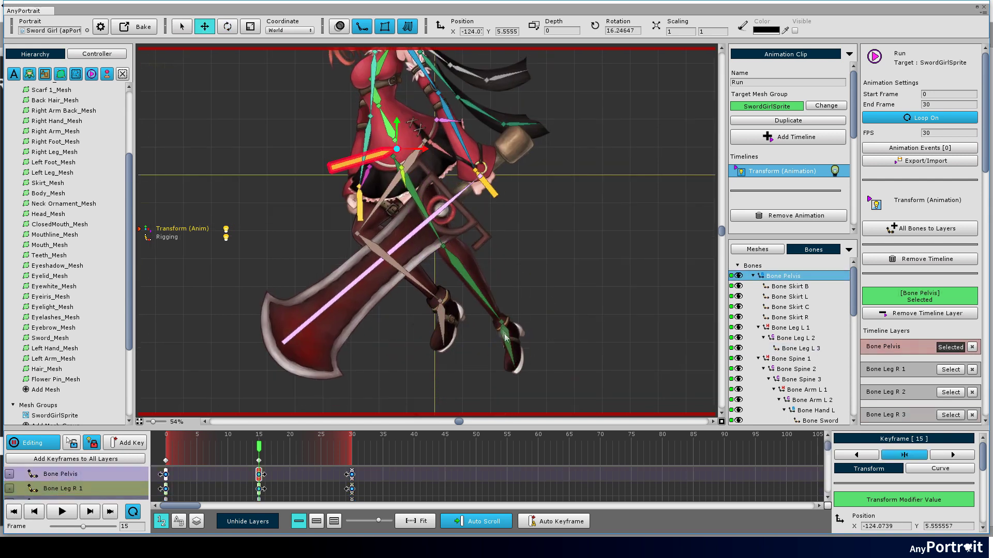
- Adjust the feet at frame 15 and reposition the sword hand and Bone Hand R close to the hips
click(519, 343)
drag(443, 319, 454, 304)
drag(460, 264, 478, 247)
click(360, 272)
mouse_move(260, 446)
mouse_down()
mouse_move(227, 446)
mouse_move(259, 446)
mouse_up()
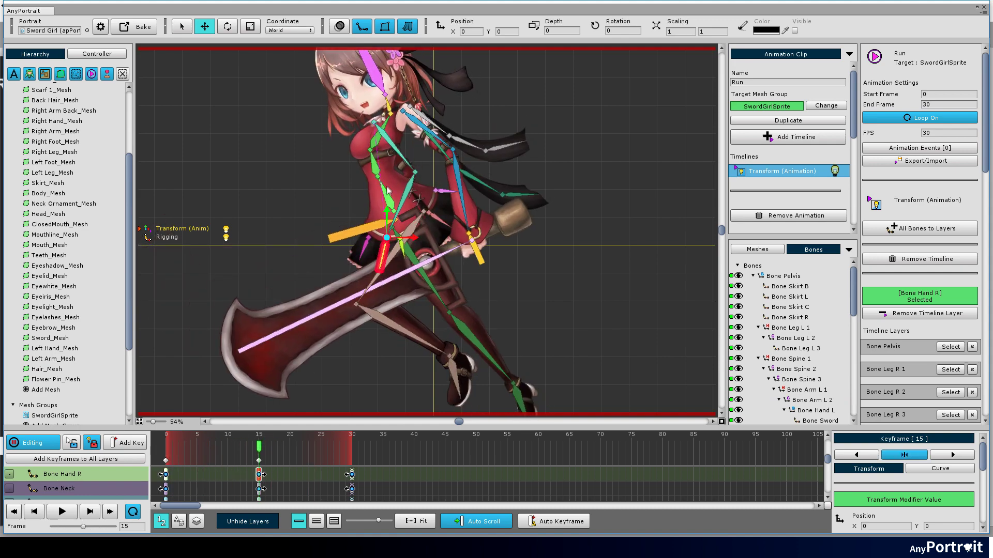
- Rotate the spine bones at frame 15 and tilt Bone Head to about -6.3°
click(374, 163)
key(e)
drag(397, 166, 399, 170)
click(382, 130)
drag(396, 143, 440, 146)
click(392, 104)
click(389, 121)
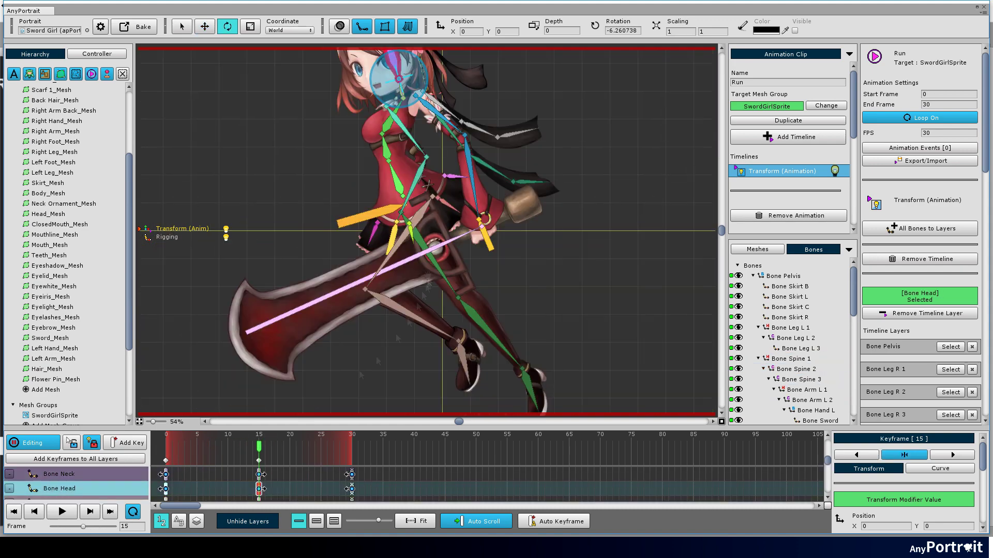
- Add keyframes to all layers at frames 7 and 22
drag(259, 447, 211, 455)
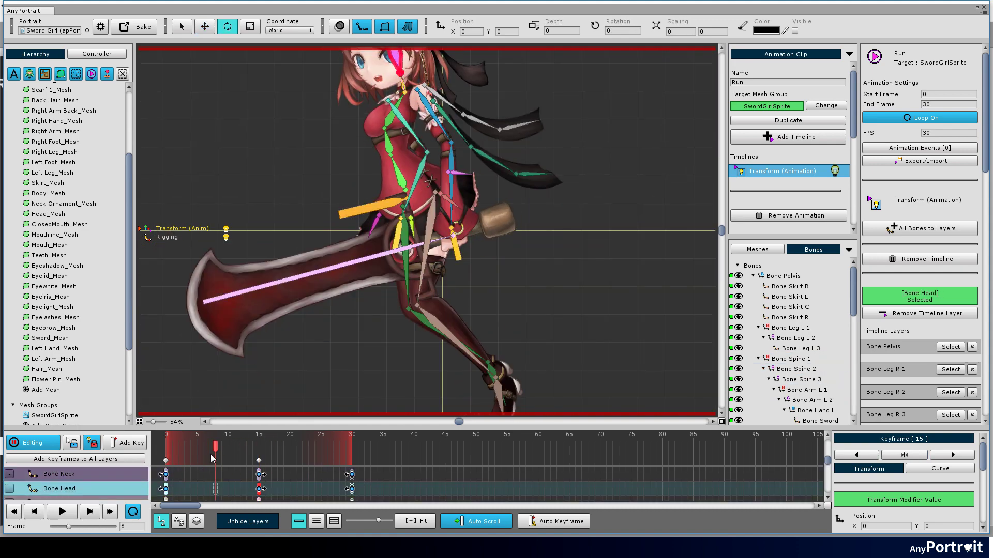
mouse_move(217, 444)
mouse_down()
mouse_move(205, 445)
mouse_move(290, 449)
mouse_move(209, 447)
mouse_up()
click(125, 459)
click(531, 291)
click(139, 460)
click(531, 291)
- Pose the legs at frame 7 with the right leg reaching forward, and move Bone Pelvis to about X -147.5, Y -8.1
drag(430, 323, 427, 327)
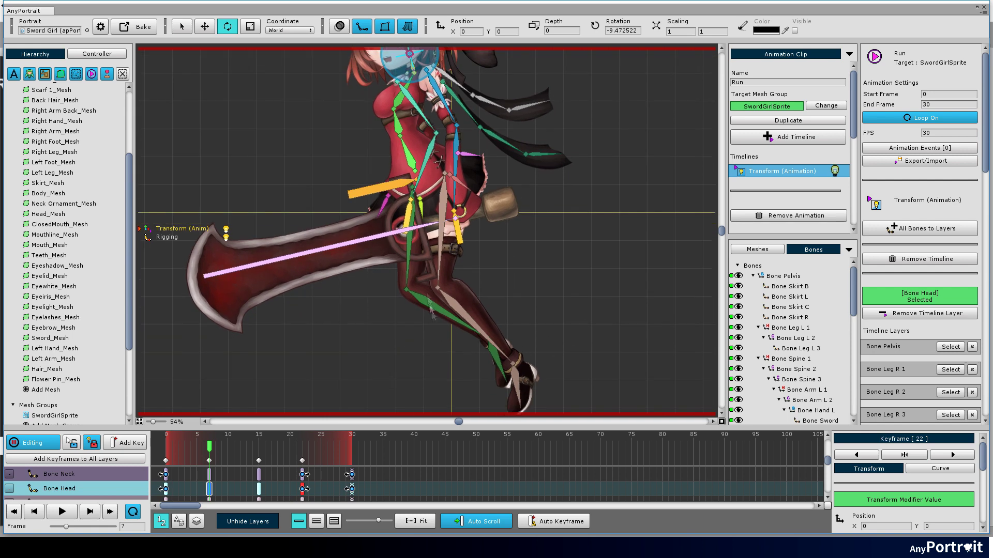
click(417, 181)
drag(417, 181, 447, 194)
key(e)
drag(493, 387, 510, 347)
click(505, 314)
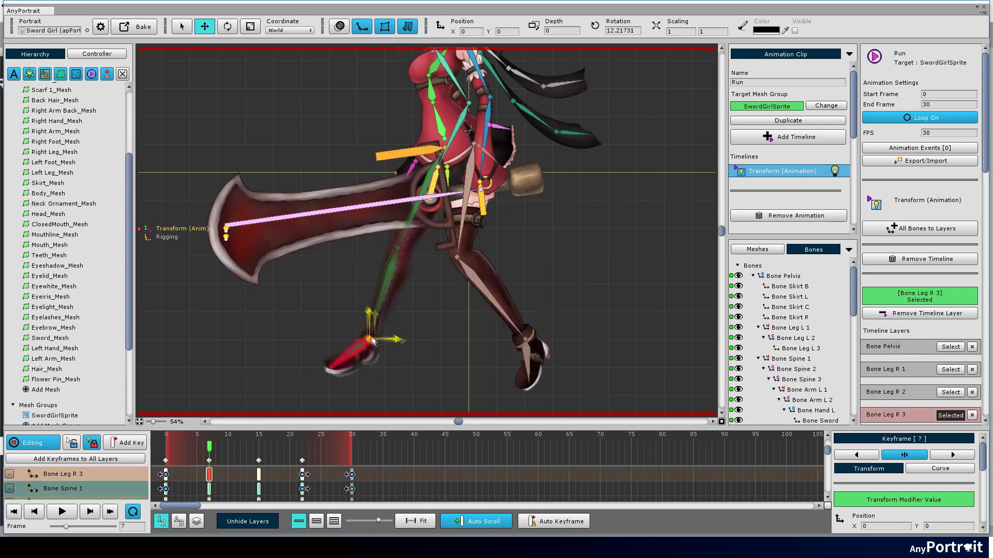
click(527, 354)
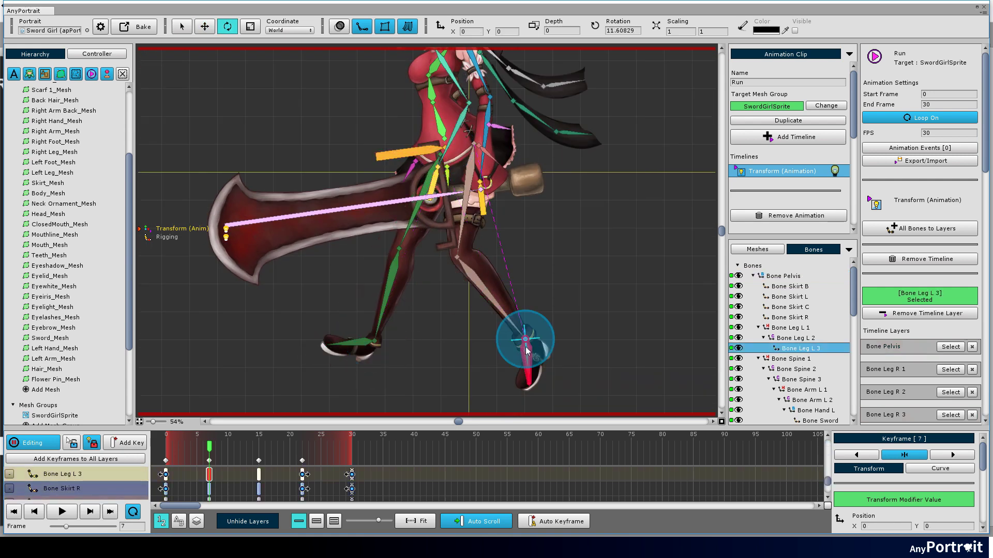
drag(427, 151, 407, 153)
drag(209, 449, 161, 463)
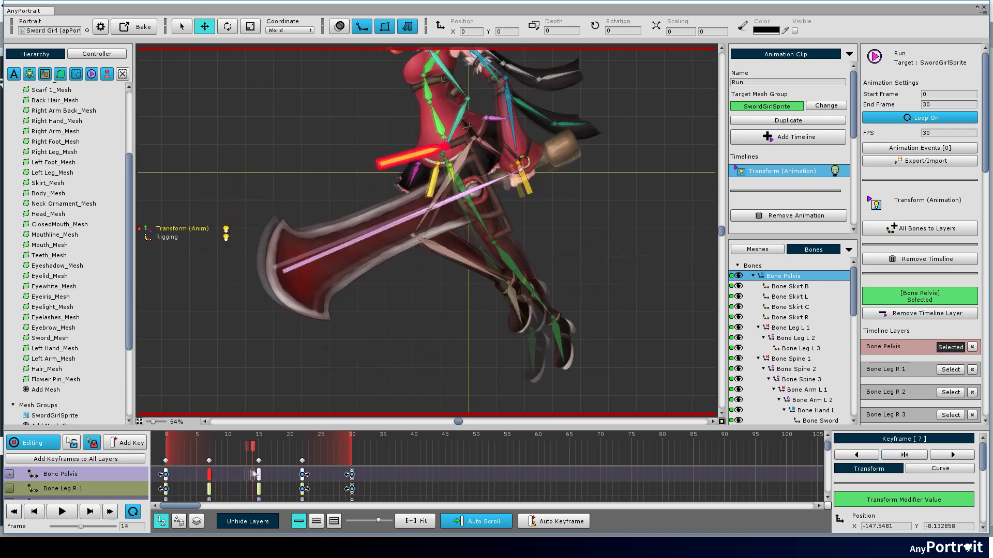
- Rotate Bone Pelvis to about 8.9° at frame 22 and pose the legs with the left leg reaching forward
drag(436, 143, 409, 159)
key(e)
drag(438, 158, 438, 161)
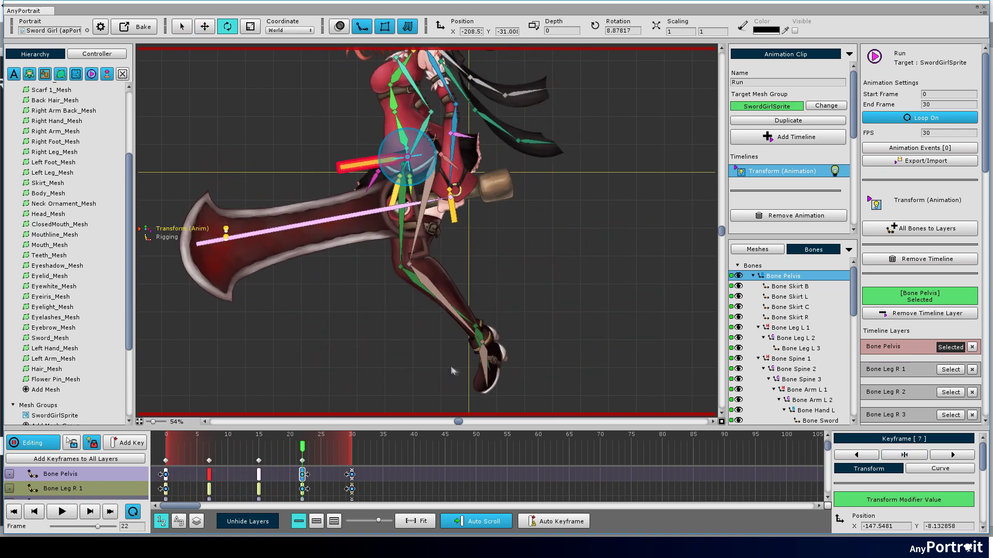
key(w)
click(482, 344)
click(476, 327)
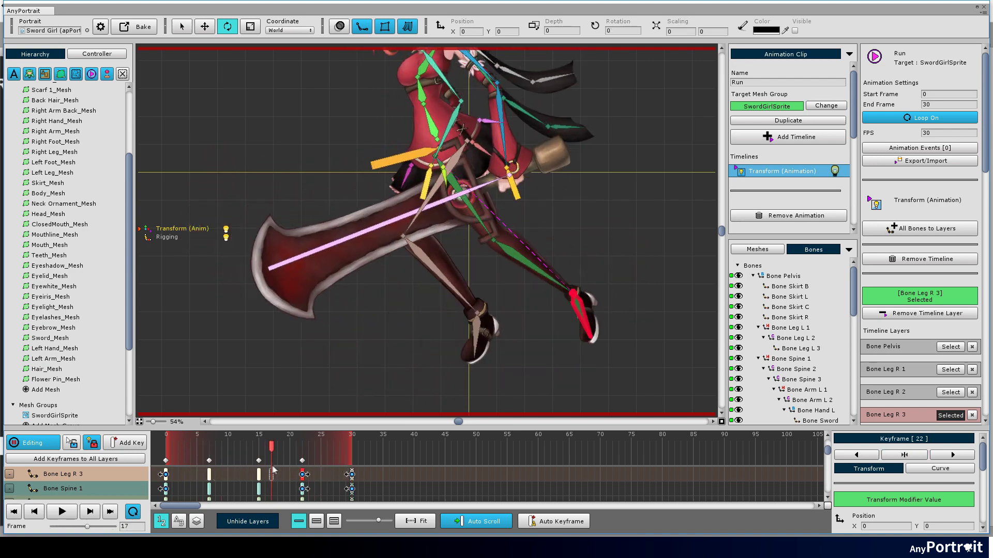
- Reposition Bone Pelvis to about X -149.3, Y -31.0 at frame 22, X -22.7, Y 62.7 at frame 0, and X -20.4, Y 16.7 at frame 15
click(392, 167)
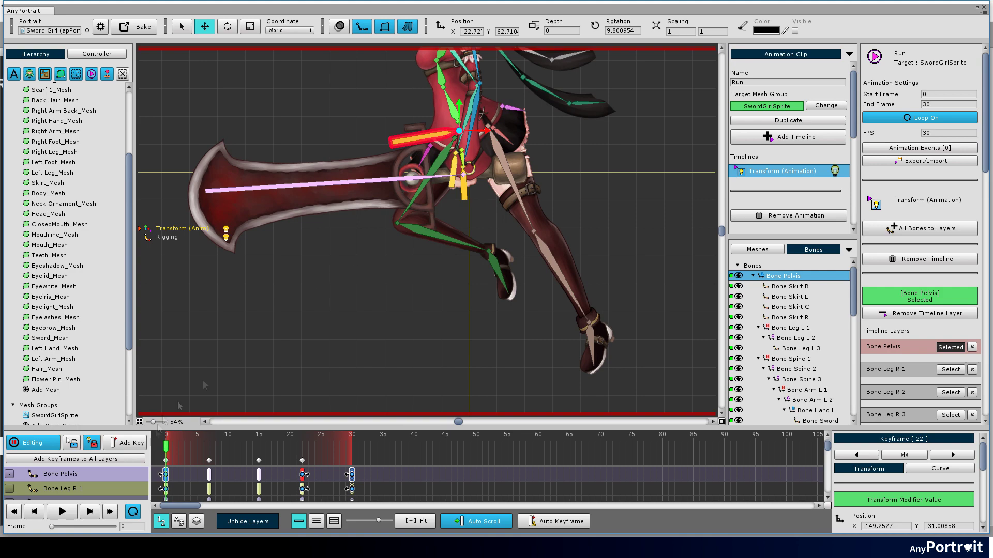
drag(447, 146, 458, 145)
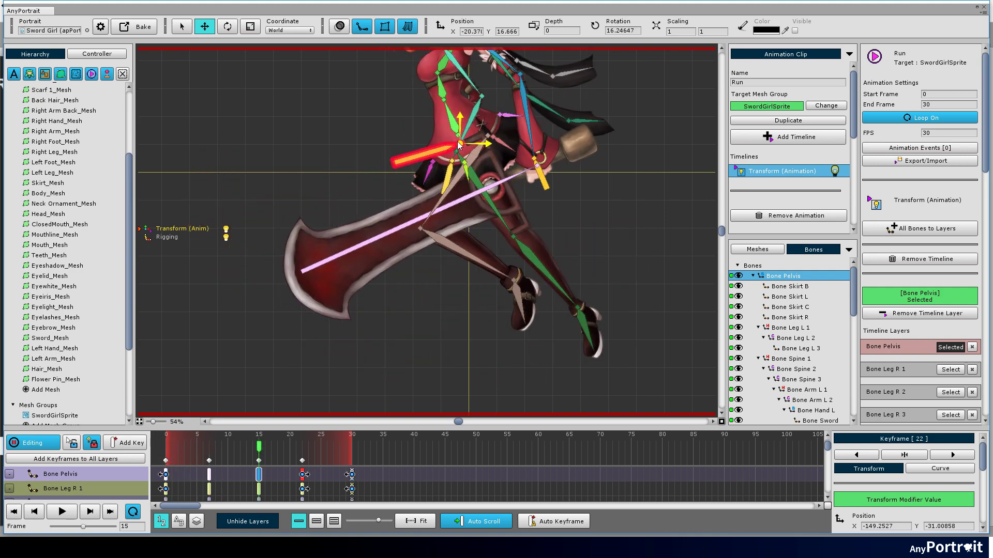
click(304, 436)
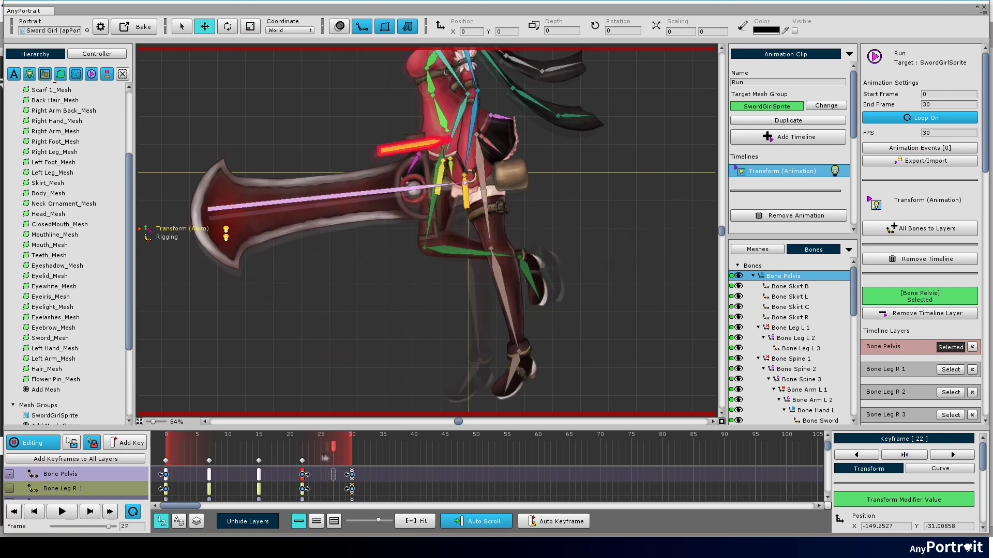
drag(303, 453, 165, 450)
- Move Bone Leg L 3 slightly back and up at frame 0 and play the Run animation
click(592, 362)
drag(590, 341, 600, 336)
click(62, 512)
scroll(377, 388, down, 5)
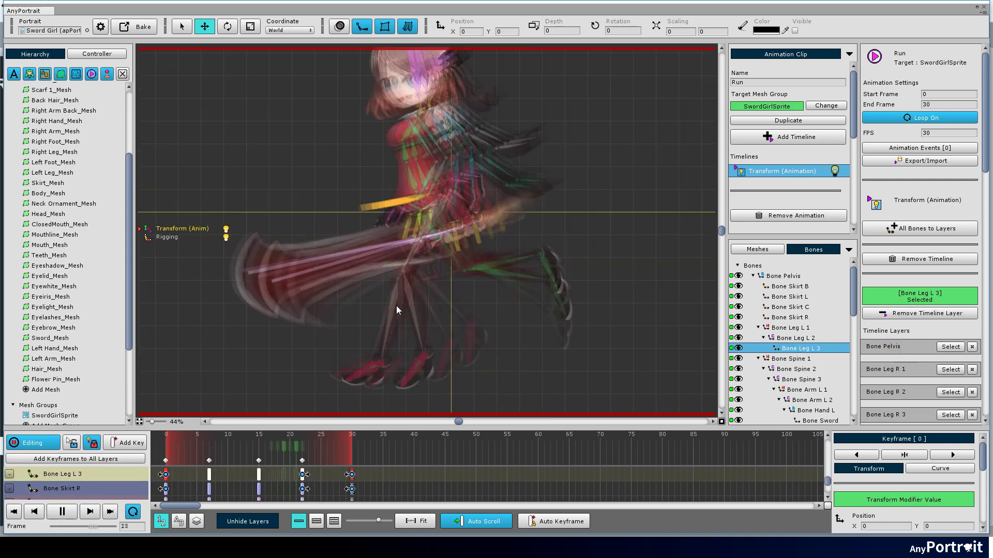
- Pose the arms at frame 7 with the sword arm forward and the right arm back, rotating Bone Hand L to about -11.3°
drag(238, 451, 208, 450)
scroll(459, 193, up, 2)
drag(454, 233, 365, 219)
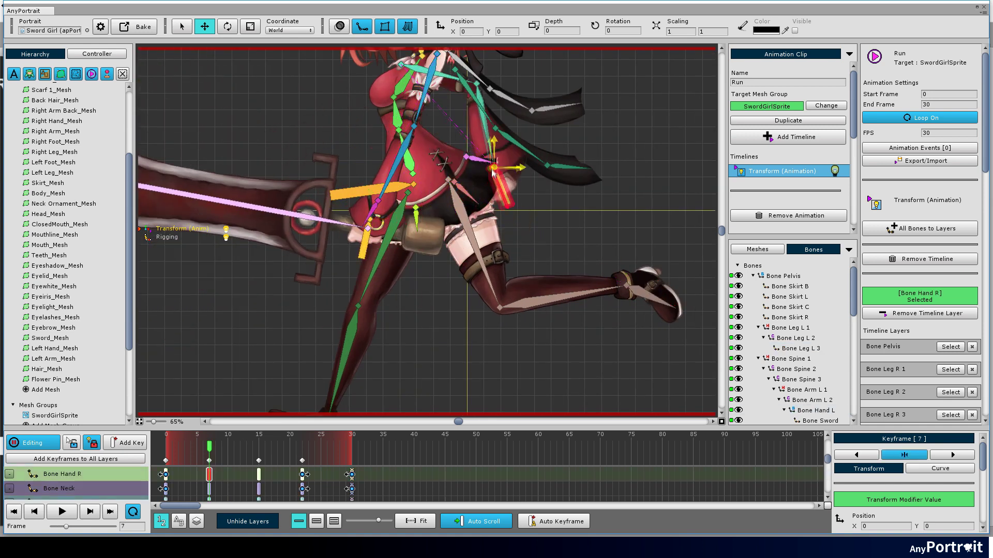
key(e)
scroll(360, 289, down, 2)
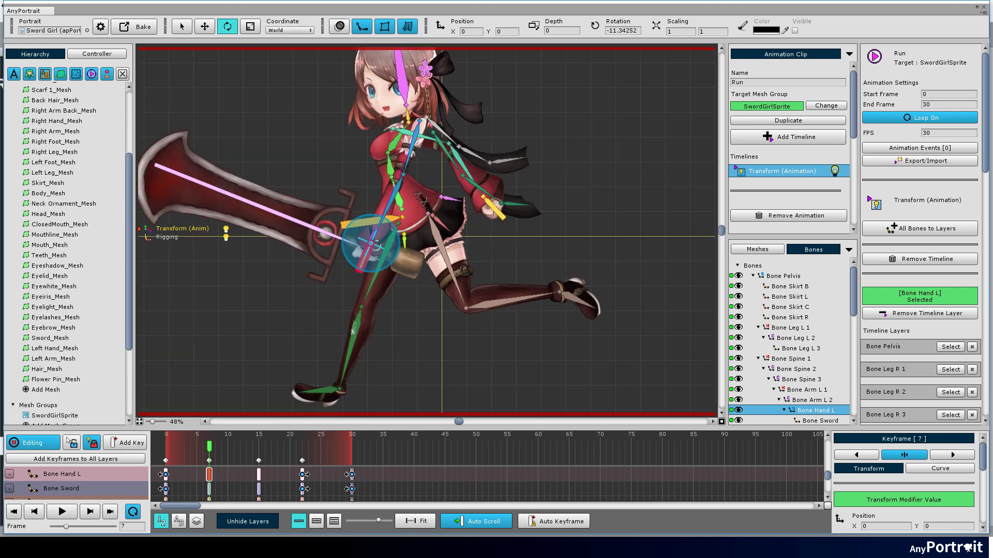
- Pose the arms at frame 22 with the sword arm swung back and the right arm forward, and preview the motion
drag(251, 441, 302, 441)
scroll(448, 248, up, 1)
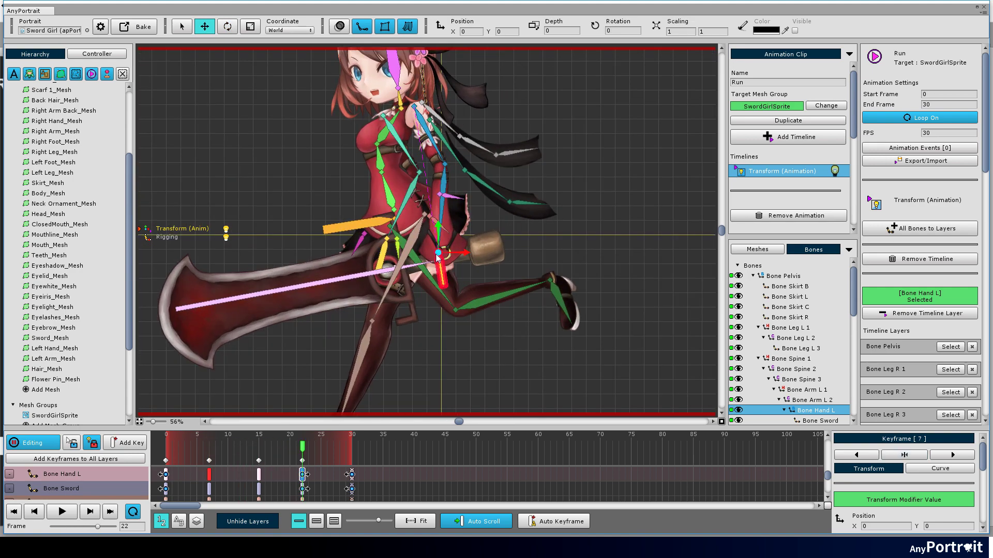
drag(445, 254, 527, 198)
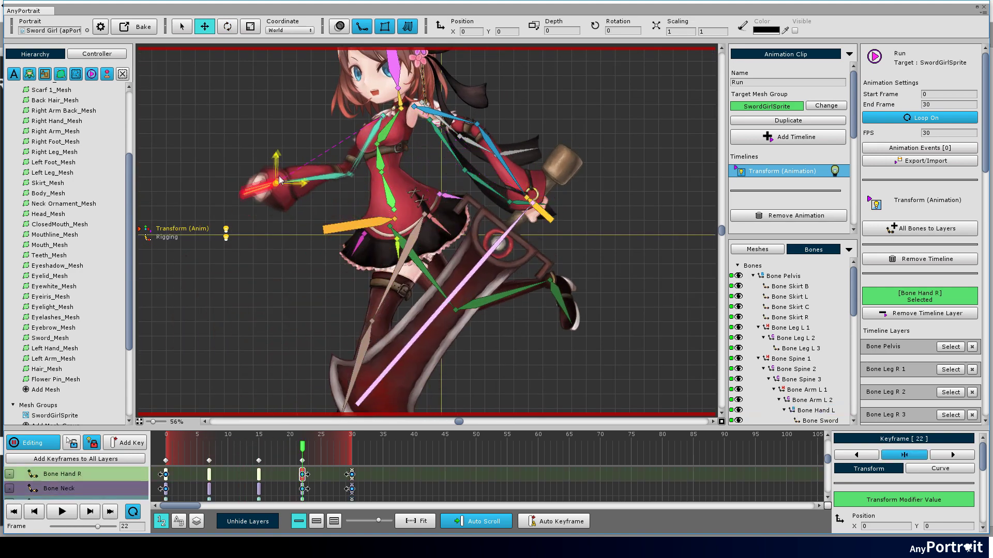
key(space)
scroll(370, 253, down, 1)
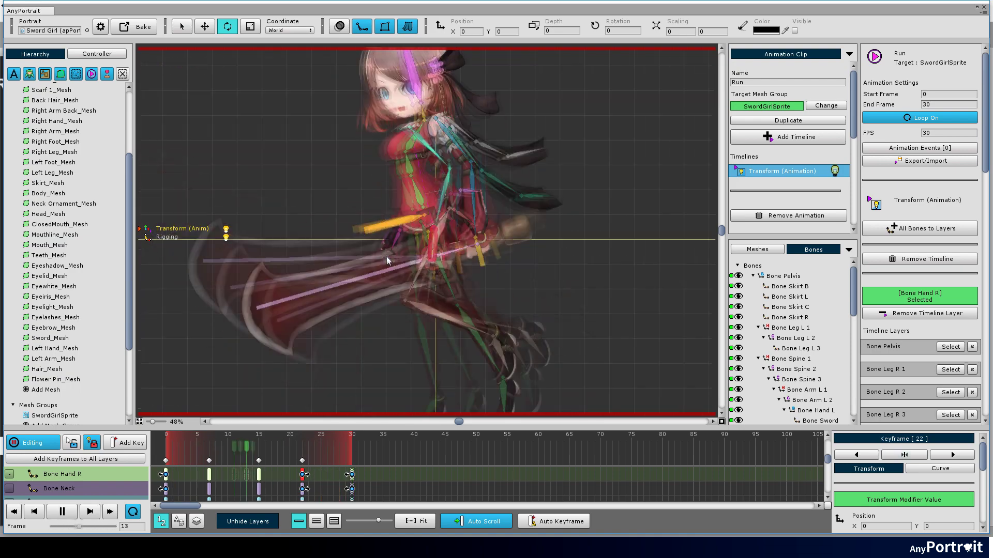
key(space)
- Move Bone Hand L farther forward and up, and play the Run animation to check the arm swing
scroll(398, 230, up, 2)
click(360, 263)
key(w)
key(comma)
drag(358, 259, 303, 219)
scroll(392, 259, down, 3)
key(space)
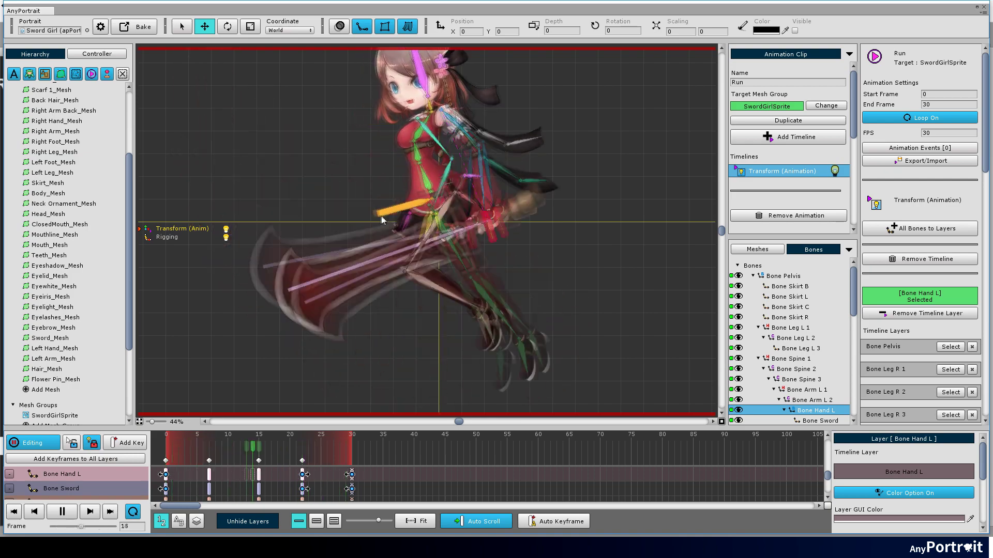
key(space)
- Turn on Auto Keyframe and move Bone Leg R 3 forward at frame 4 so the right foot steps ahead
drag(251, 441, 191, 461)
scroll(373, 337, up, 7)
drag(373, 337, 379, 250)
mouse_move(196, 462)
mouse_down()
mouse_move(210, 459)
mouse_move(150, 451)
mouse_move(191, 451)
mouse_up()
click(387, 271)
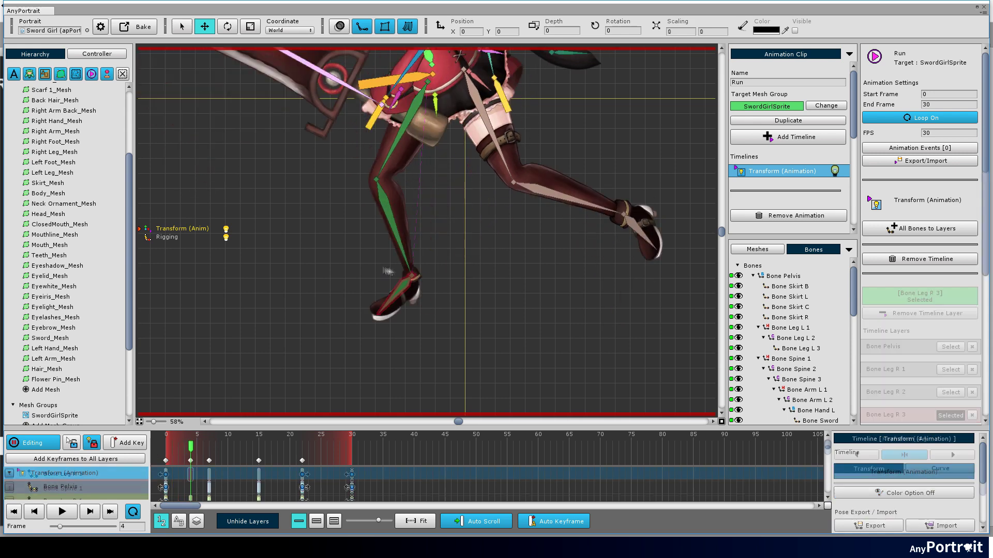
click(411, 278)
scroll(186, 485, down, 2)
scroll(190, 485, up, 10)
scroll(374, 259, down, 1)
drag(374, 259, 360, 304)
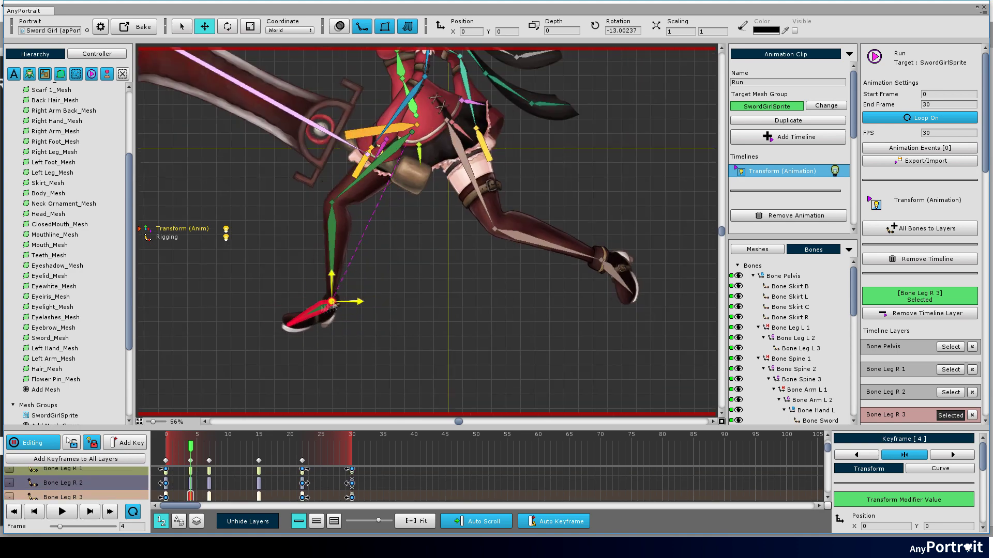
- Show onion skins at frame 11 using Multiple Frames with Frame Per Render set to 4
drag(190, 445, 234, 451)
ctrl+click(343, 31)
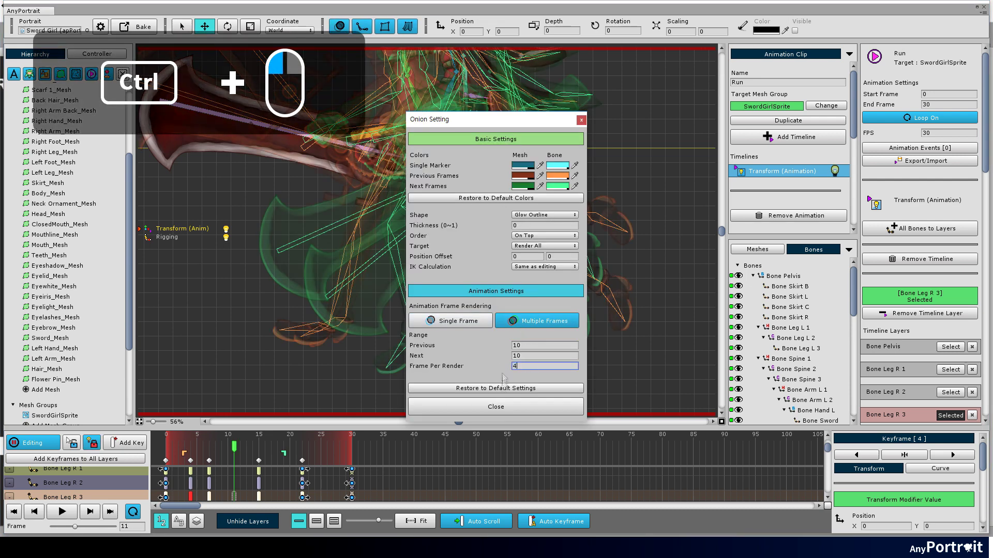
click(496, 406)
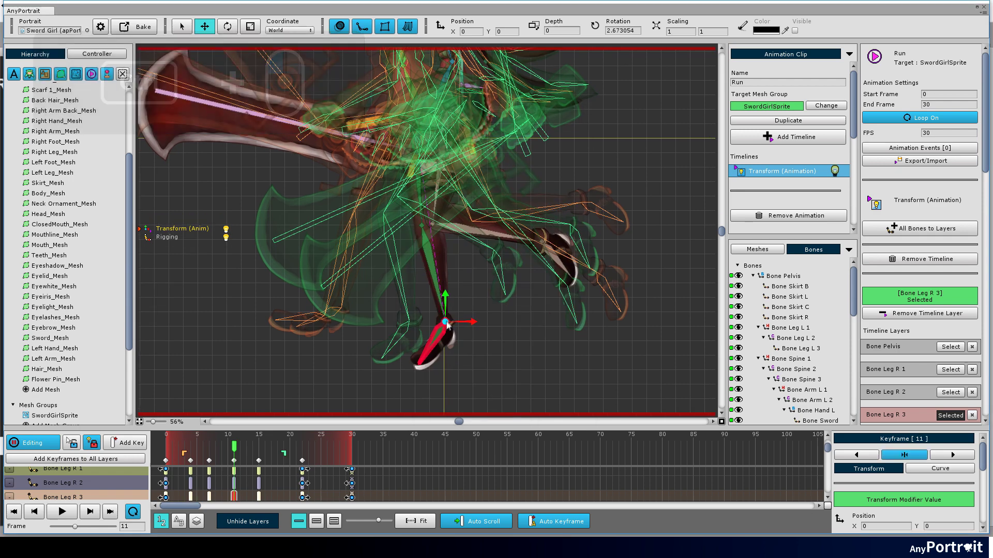
- Reposition Bone Leg R 3 at frame 11, rotate it to about -31.5°, and hide the onion skins
drag(445, 323, 450, 320)
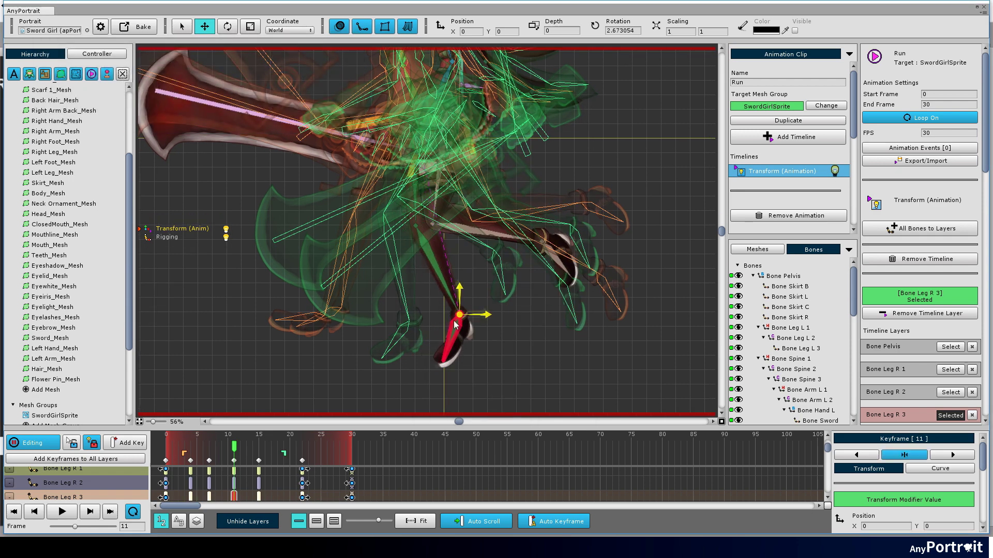
mouse_move(234, 446)
mouse_down()
mouse_move(167, 449)
mouse_move(234, 445)
mouse_up()
click(336, 29)
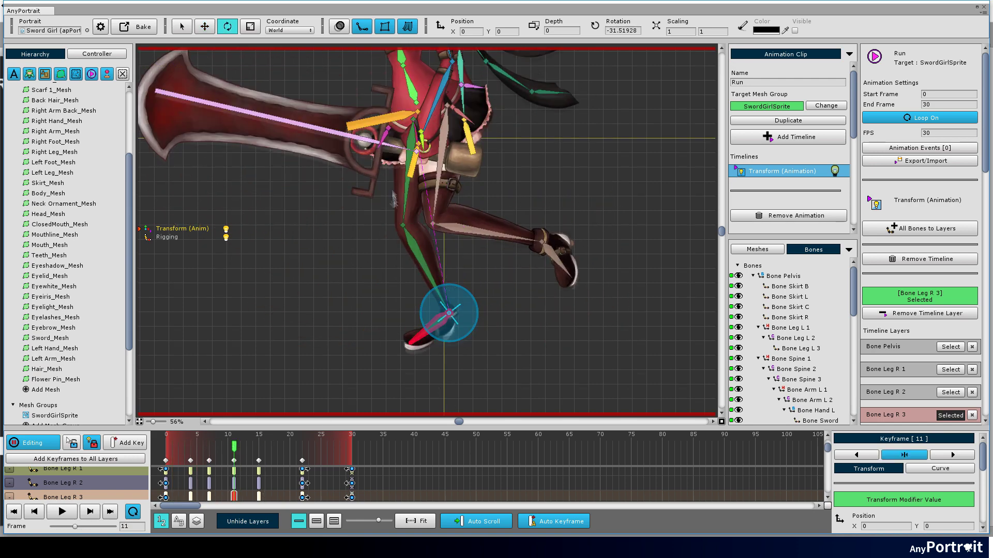
- Raise Bone Pelvis at frame 11 to about X -78.4, Y 27.5
click(420, 151)
key(w)
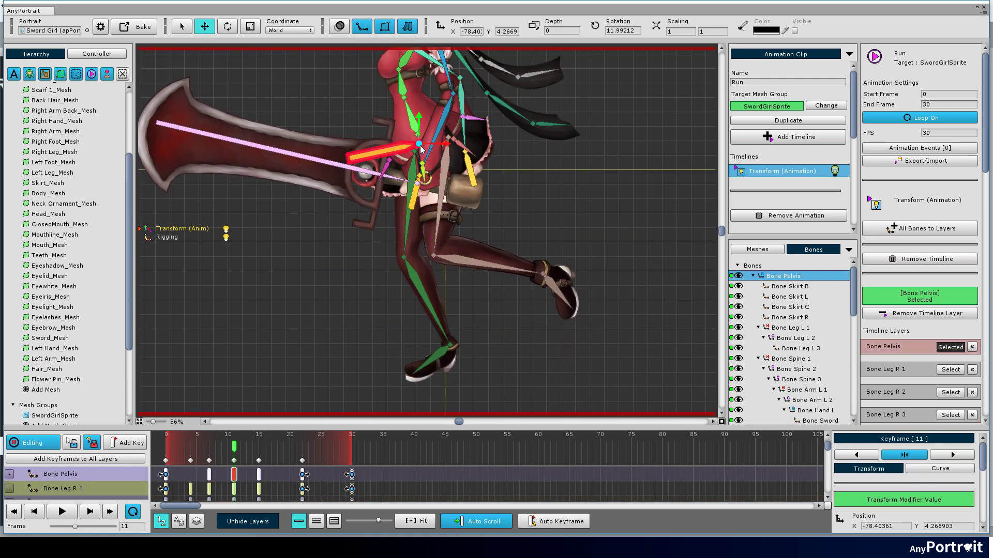
drag(421, 149, 421, 143)
- Show the onion skins with a range of 4 previous and 4 next frames and Frame Per Render set to 2
click(339, 26)
ctrl+click(340, 26)
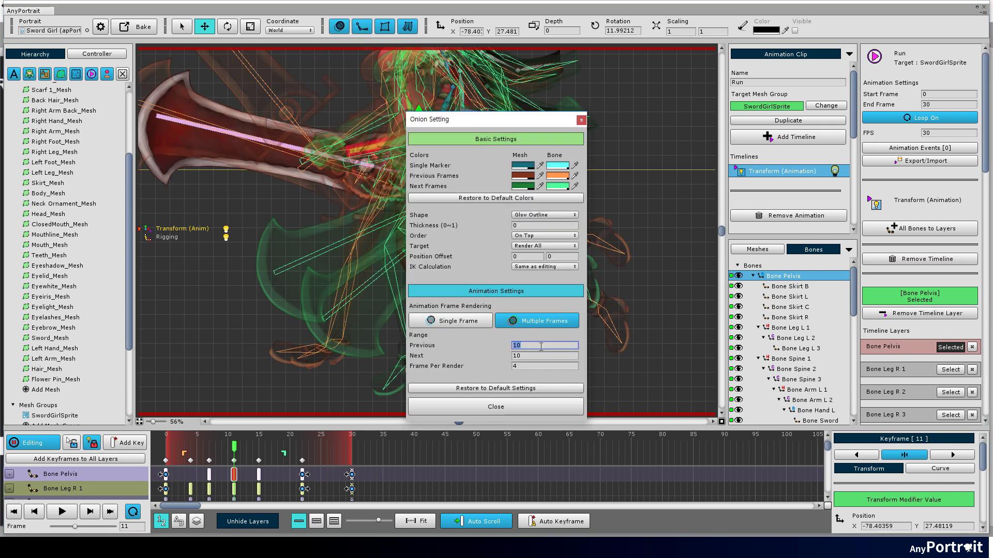
click(539, 367)
text(2)
click(478, 407)
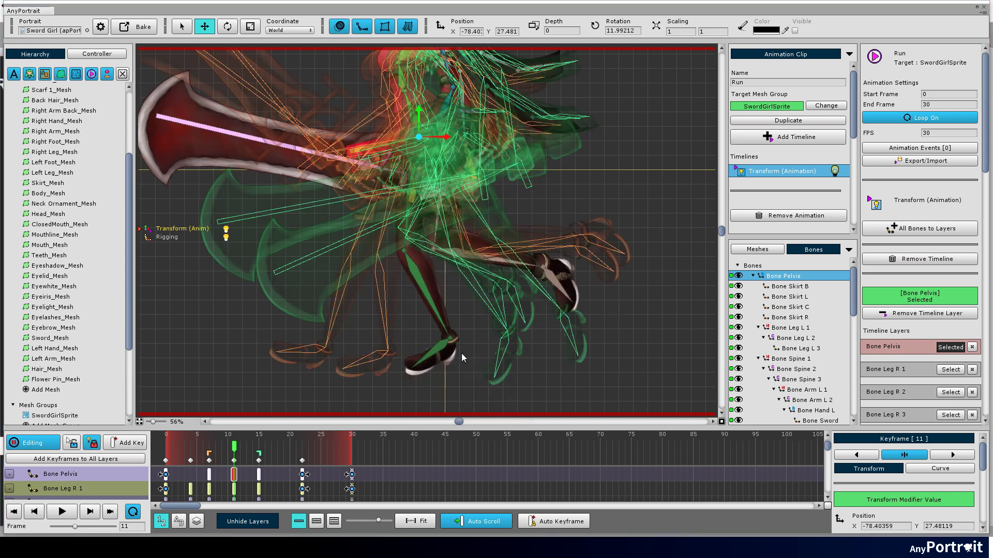
- Select Bone Leg R 3 and limit the onion skin target to the selected bone
click(440, 353)
ctrl+click(339, 26)
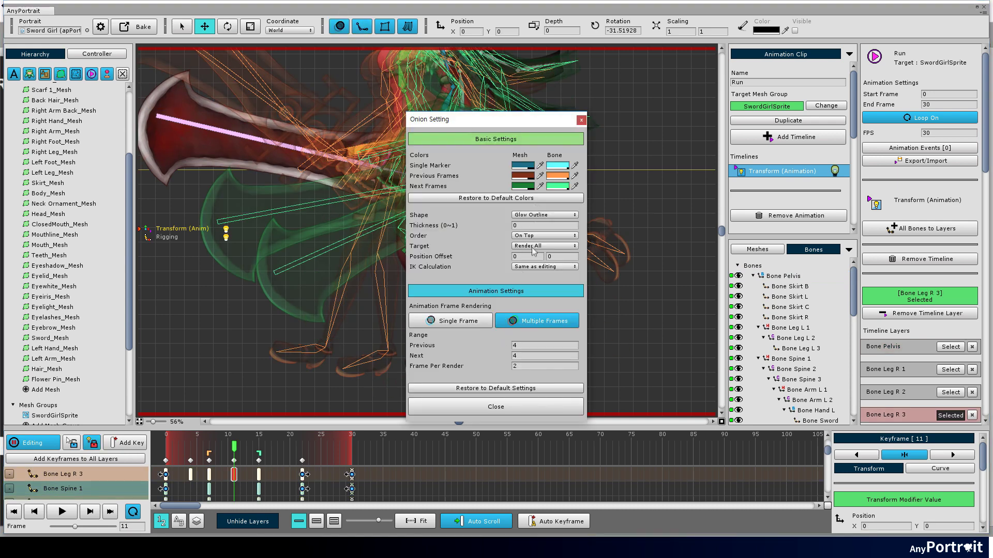
click(547, 268)
click(526, 408)
- Move Bone Leg L 3 forward at frame 19 so the left foot steps ahead
drag(232, 447, 282, 449)
click(380, 394)
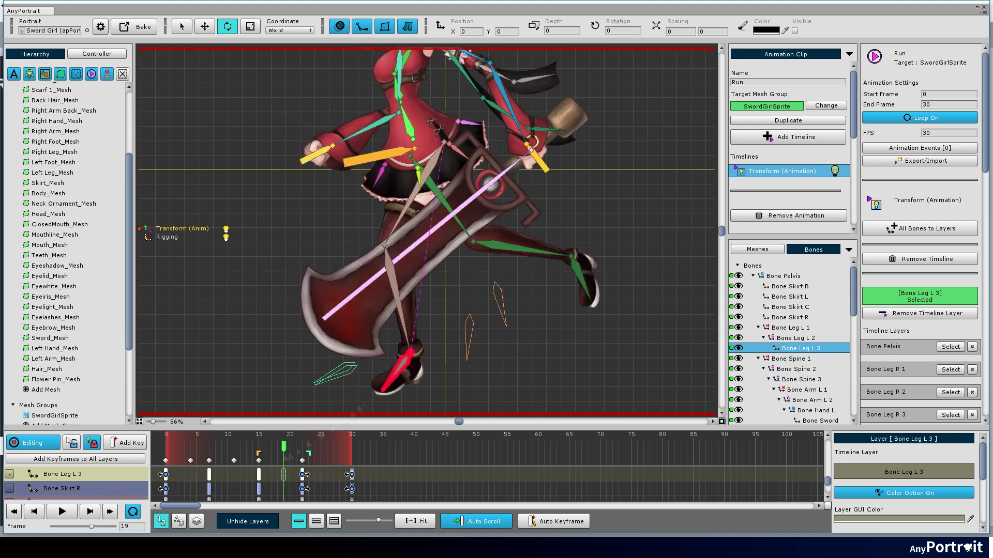
key(w)
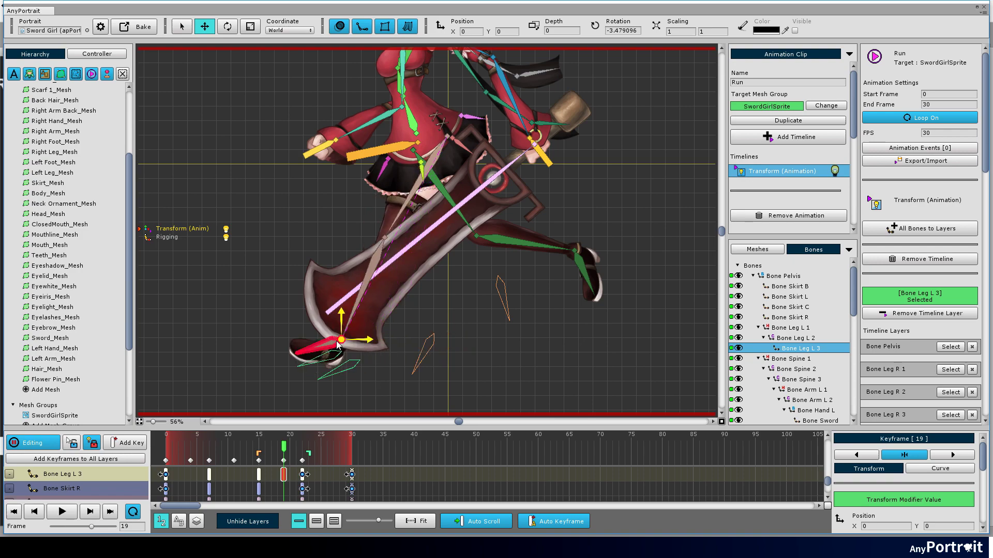
- Move Bone Leg L 3 back at frame 26 and raise Bone Pelvis slightly
drag(284, 450, 327, 450)
key(w)
drag(465, 366, 489, 369)
key(w)
drag(389, 150, 389, 145)
click(448, 371)
drag(328, 451, 362, 453)
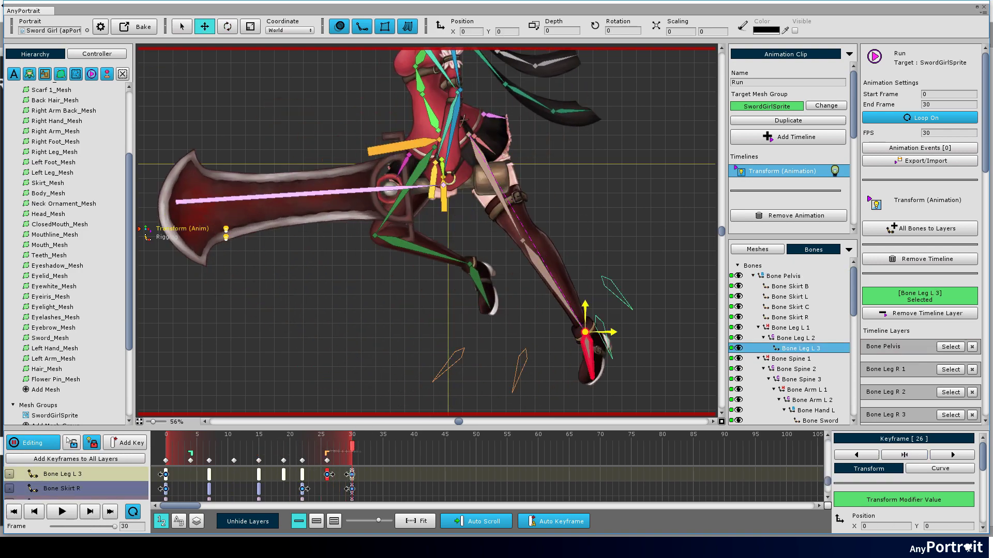
- Set the Run animation's FPS to 40 and preview the playback
key(space)
scroll(402, 316, down, 5)
key(space)
click(948, 133)
text(40)
key(Return)
key(space)
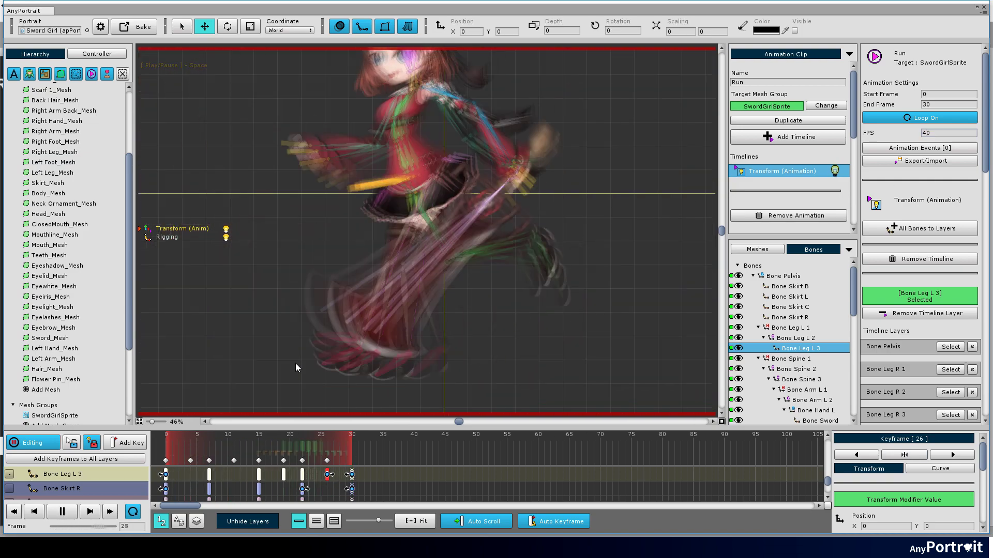
key(space)
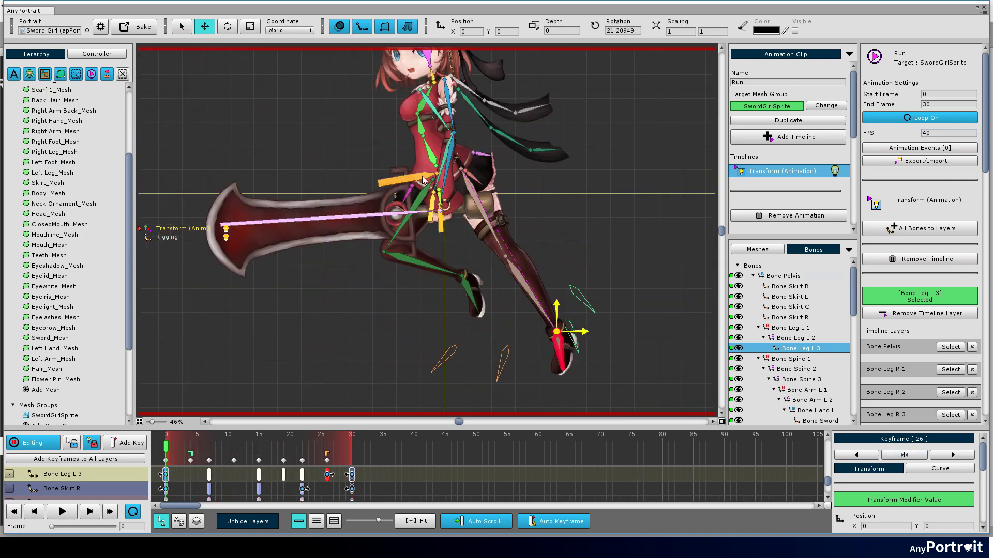
- Spread out the onion skin frames with an X position offset of -200 and scrub through the run cycle to compare poses
click(423, 180)
scroll(423, 180, up, 2)
click(379, 30)
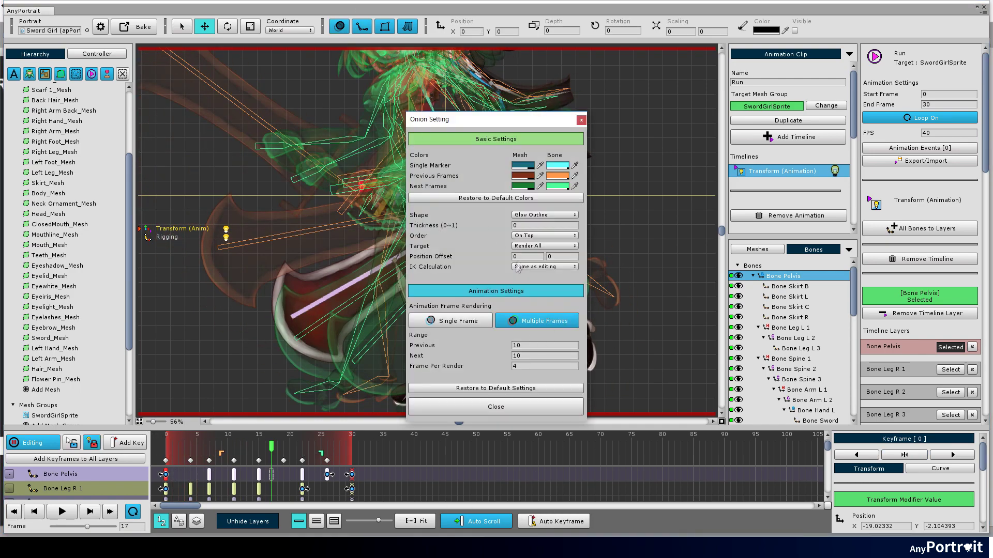
click(523, 257)
text(-200)
click(496, 407)
scroll(449, 267, down, 8)
scroll(449, 267, down, 1)
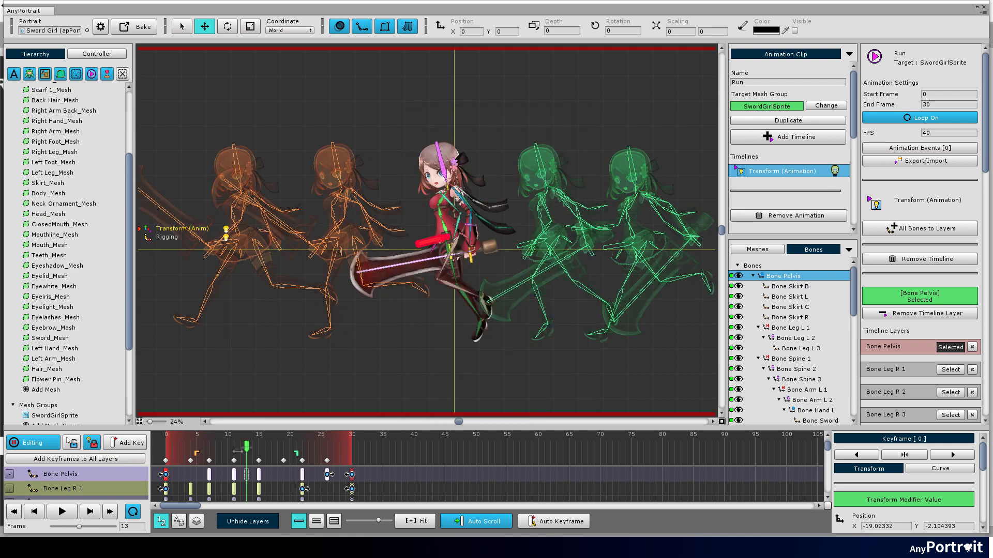
drag(237, 451, 191, 449)
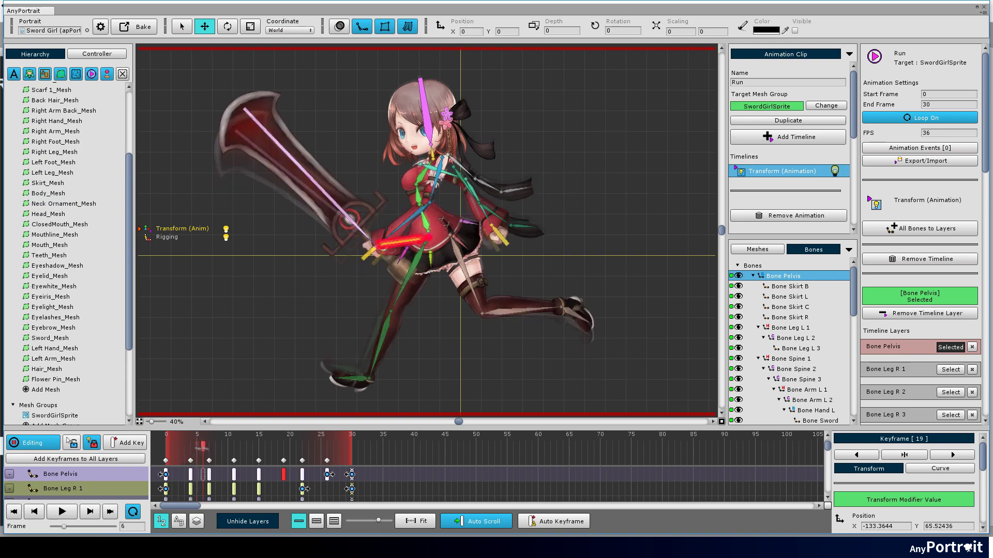
- Delete Bone Pelvis's keyframes at frames 11 and 26, and lower the bone at frame 19 to about Y 30.52
click(235, 476)
key(Delete)
click(327, 475)
key(Delete)
click(283, 475)
drag(430, 224, 432, 231)
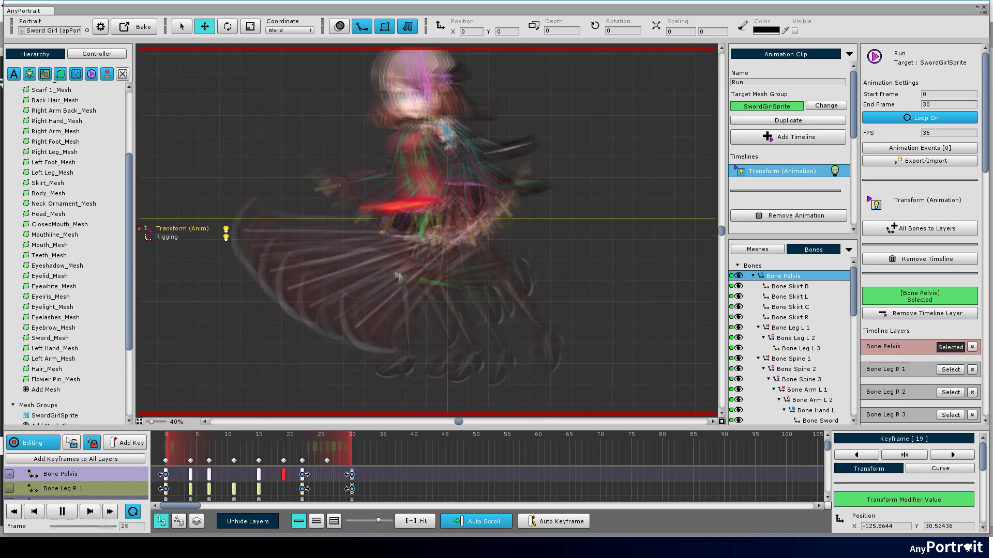
- Rotate the spine and head bones at frame 7 to adjust the upper-body lean
click(333, 521)
click(209, 378)
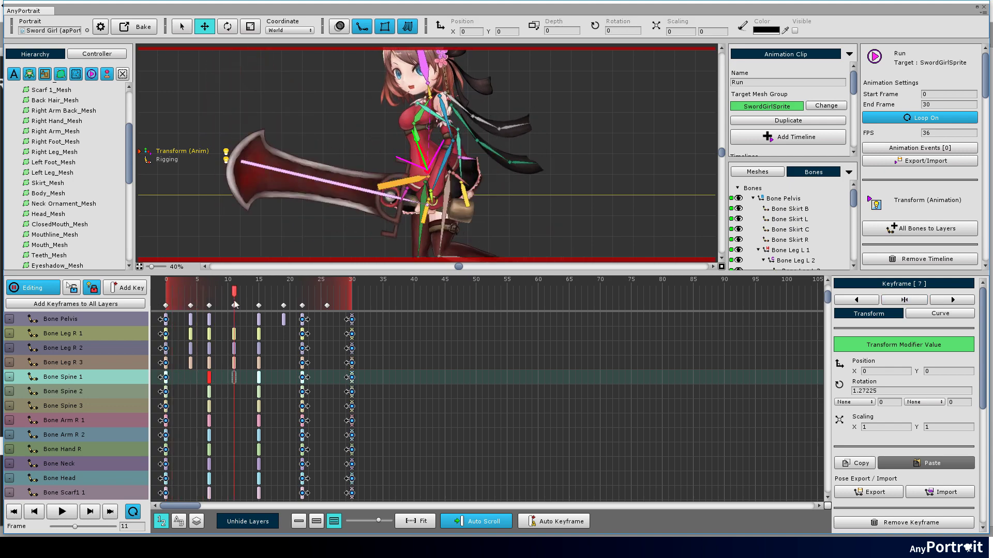
mouse_move(201, 304)
mouse_down()
mouse_move(255, 303)
mouse_move(209, 301)
mouse_up()
key(e)
scroll(396, 102, up, 9)
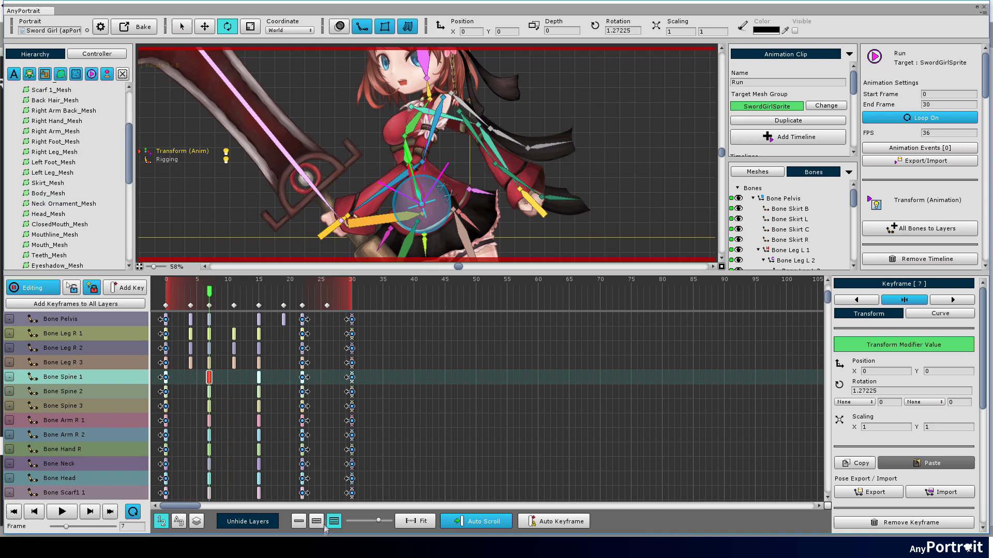
click(317, 521)
click(410, 224)
click(405, 193)
drag(411, 178, 397, 178)
click(408, 153)
click(402, 136)
drag(400, 126, 414, 123)
- Rotate the spine, neck and head bones at frame 22 to reshape the torso pose
drag(209, 374, 303, 375)
scroll(358, 338, up, 1)
click(408, 252)
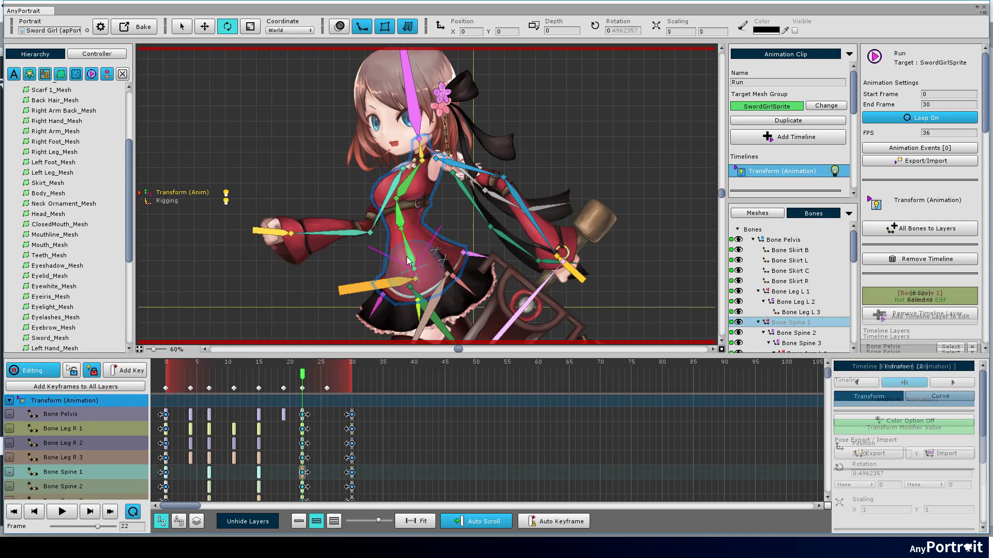
click(399, 218)
drag(407, 250, 392, 214)
click(400, 182)
click(406, 147)
drag(405, 135, 398, 120)
click(391, 108)
mouse_move(302, 375)
mouse_down()
mouse_move(321, 374)
mouse_move(284, 374)
mouse_up()
- Shift all keyframes of Bone Arm R 1, Bone Arm R 2 and Bone Hand R two frames later
scroll(182, 449, down, 1)
scroll(186, 444, up, 10)
drag(182, 452, 158, 488)
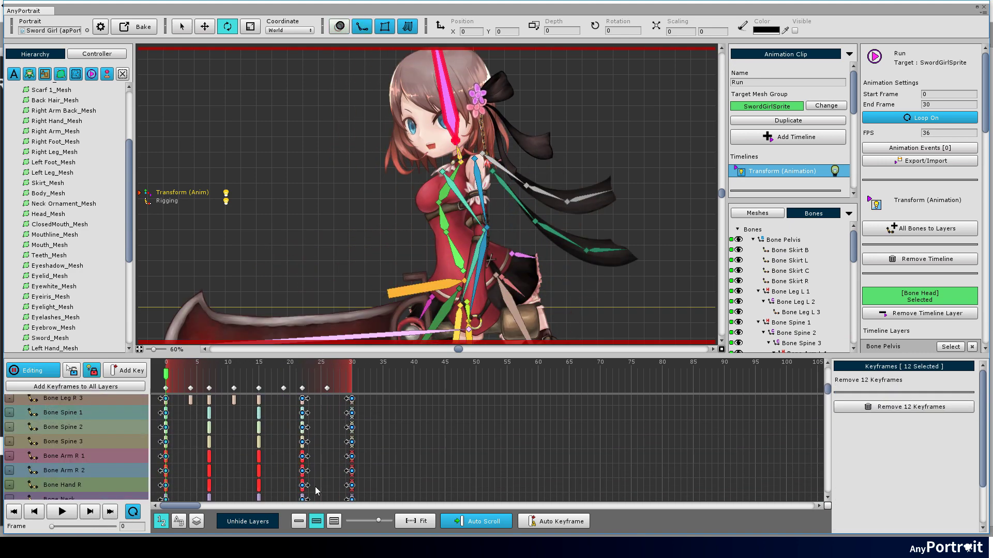
drag(313, 458, 313, 459)
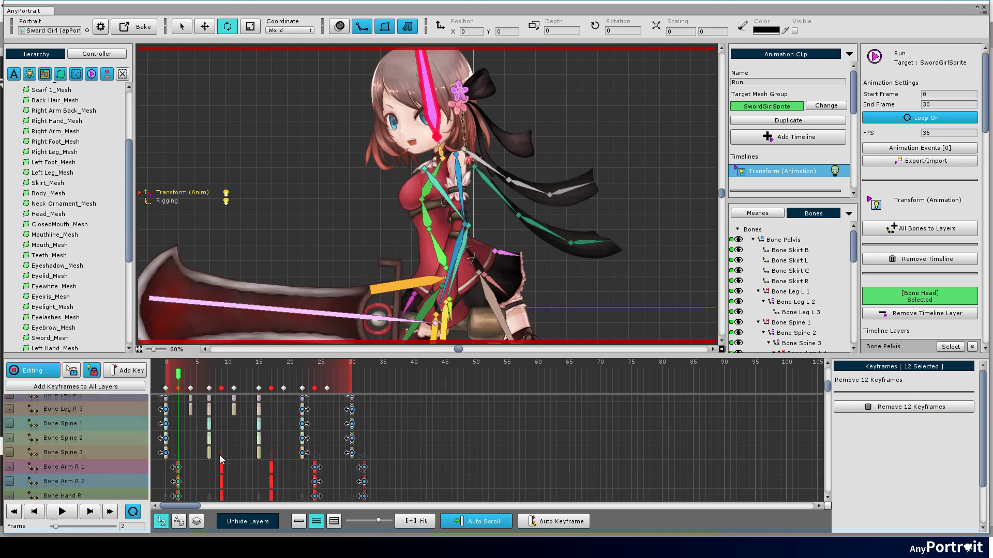
- Shift all keyframes of Bone Arm L 1, Bone Arm L 2, Bone Hand L and Bone Sword three frames later and preview the motion
scroll(216, 460, down, 12)
drag(163, 472, 163, 472)
drag(184, 437, 163, 486)
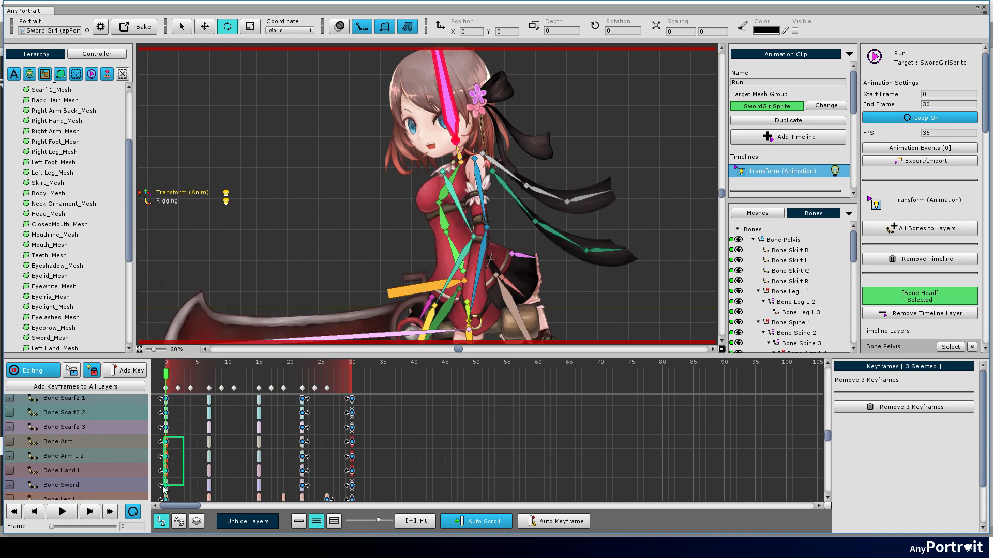
drag(214, 446, 156, 461)
scroll(398, 232, down, 2)
key(space)
key(space)
- Shift all keyframes of Bone Neck, Bone Head and Bone Spine 1 to 3 one frame later
scroll(207, 476, up, 11)
drag(218, 443, 200, 462)
drag(268, 443, 251, 462)
mouse_move(312, 442)
mouse_down()
mouse_move(296, 462)
mouse_move(309, 448)
mouse_up()
scroll(218, 457, up, 6)
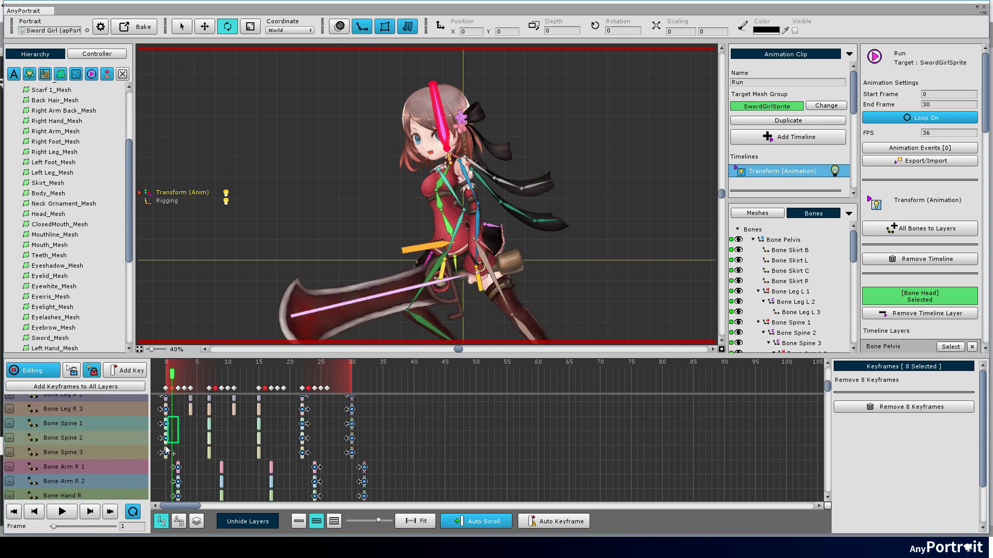
drag(167, 449, 172, 447)
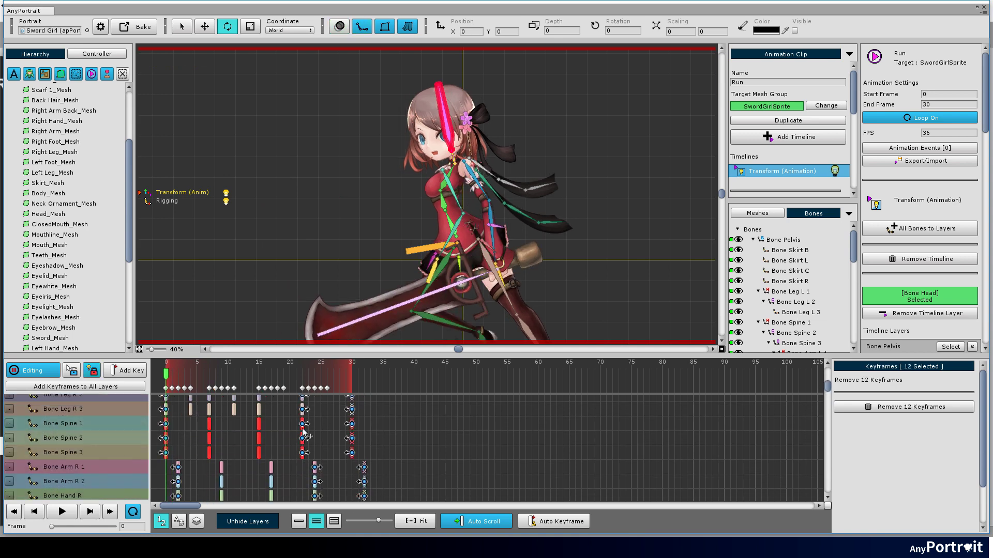
drag(307, 427, 308, 427)
- Play the Run animation and check the motion with the bones hidden, restoring their display at the end
key(space)
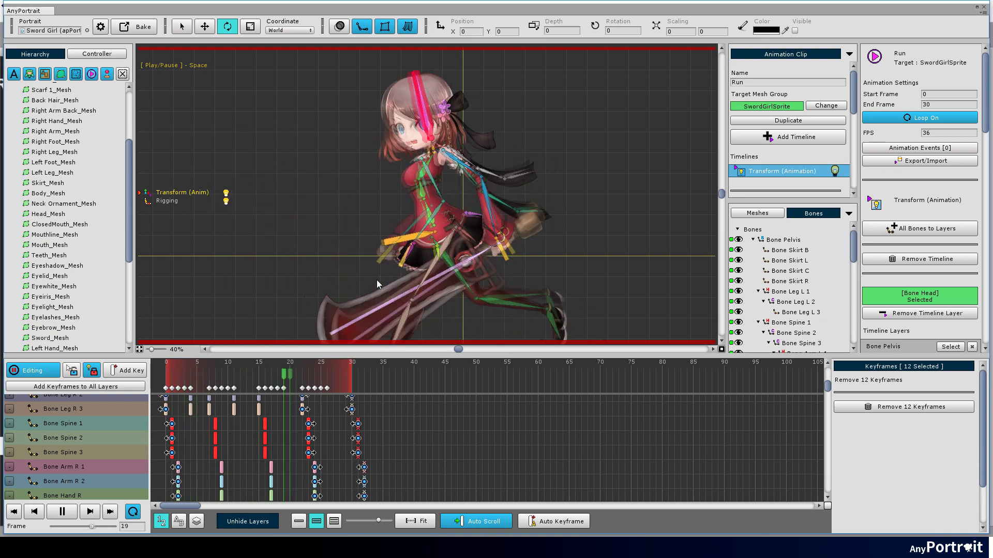
scroll(404, 251, down, 3)
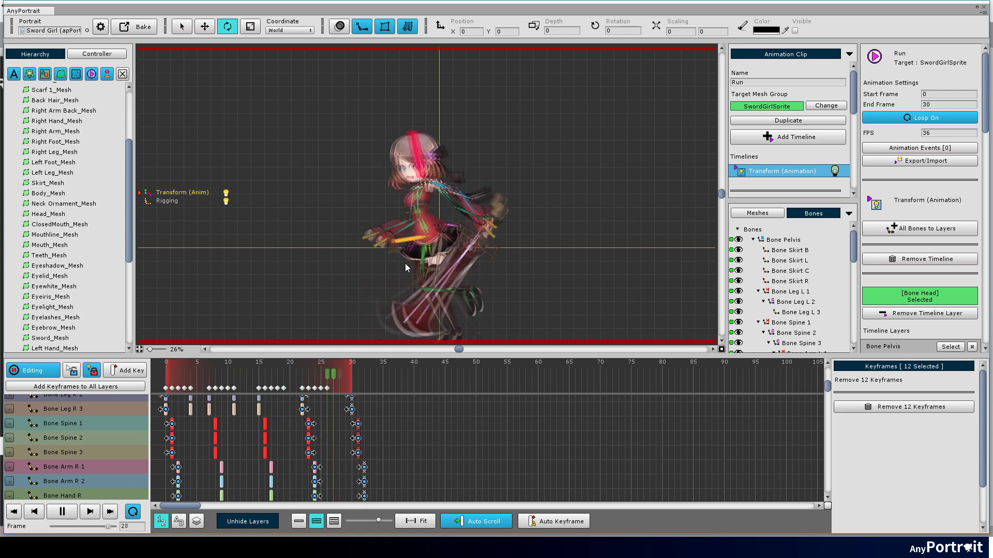
drag(407, 271, 422, 244)
key(b)
scroll(471, 221, up, 2)
drag(473, 223, 446, 219)
click(361, 31)
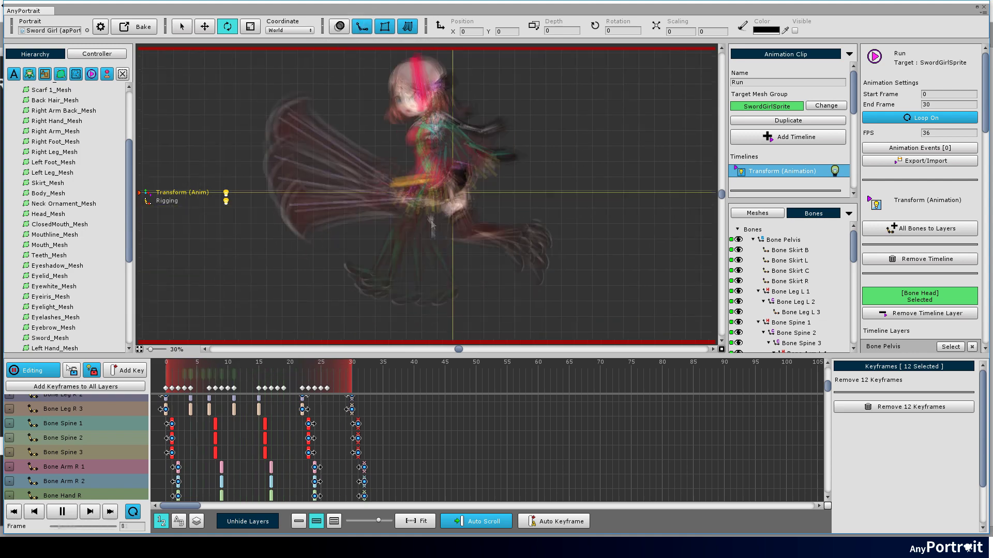
- Reset the onion skin's X position offset to 0 and limit its target to the selected Bone Pelvis
scroll(207, 444, up, 3)
click(166, 414)
drag(167, 378, 192, 377)
text(0)
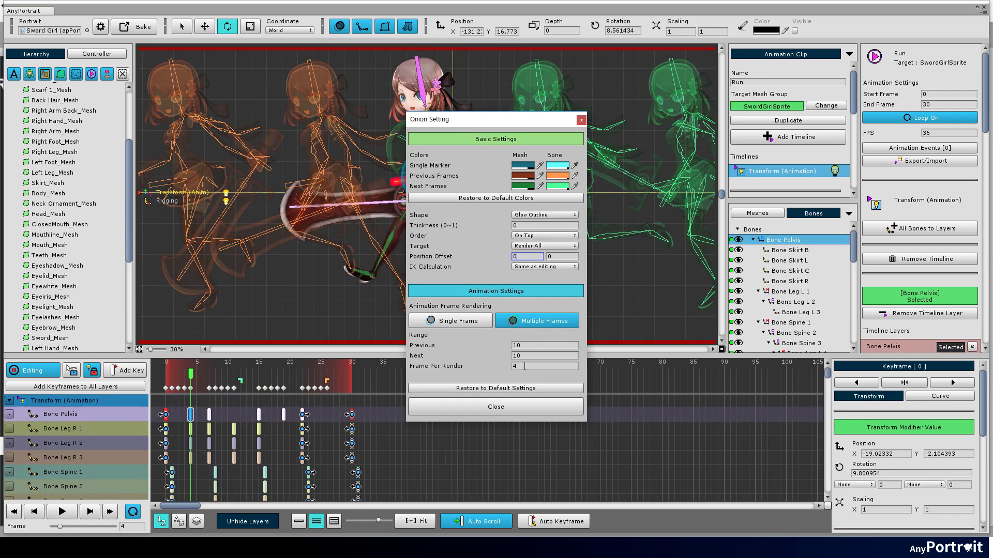
scroll(434, 173, up, 6)
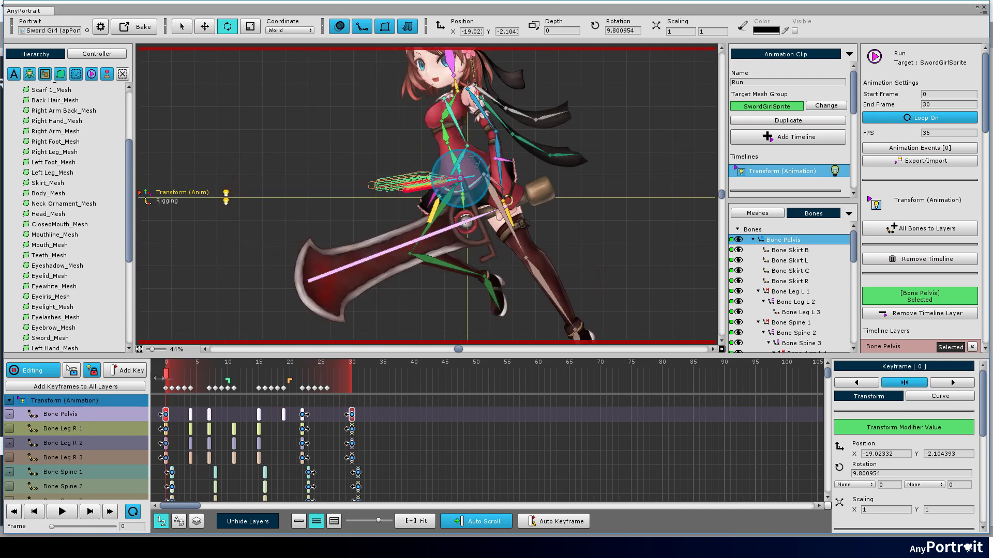
scroll(433, 173, up, 1)
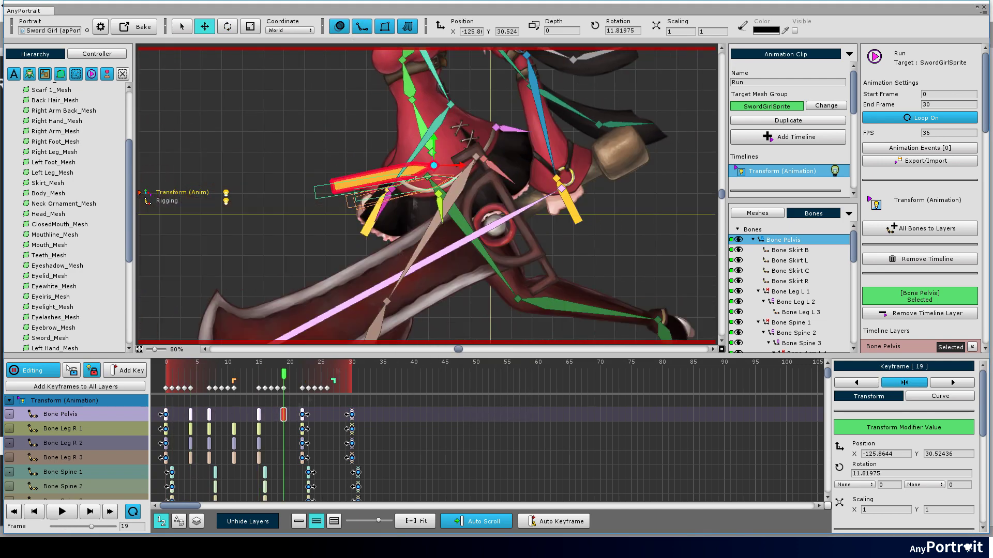
- Step forward from frame 19 to 22 and back through earlier frames to examine Bone Pelvis's path against its onion skins
key(Right)
key(Right)
key(Right)
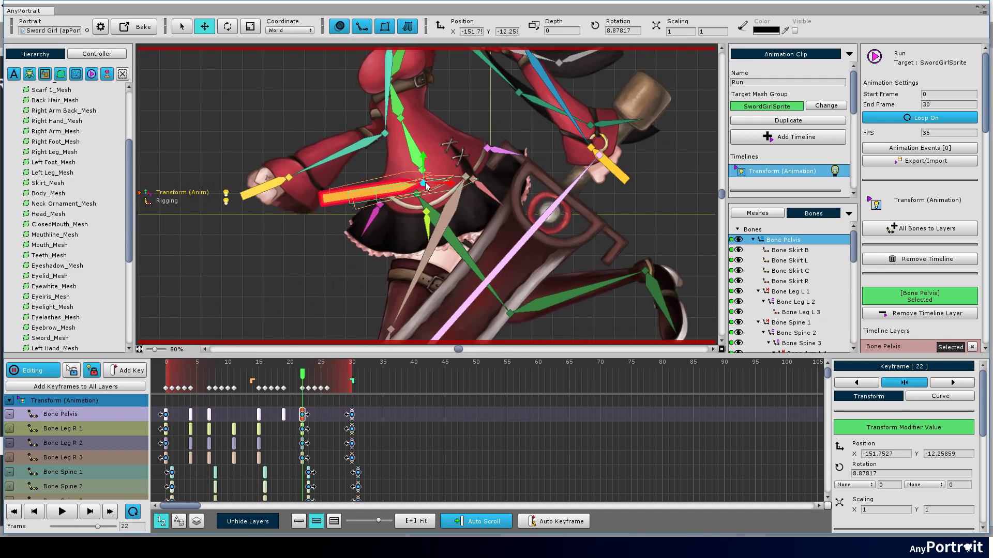
key(Left)
key(Left)
key(Left)
key(Left)
key(Left)
key(Left)
key(Left)
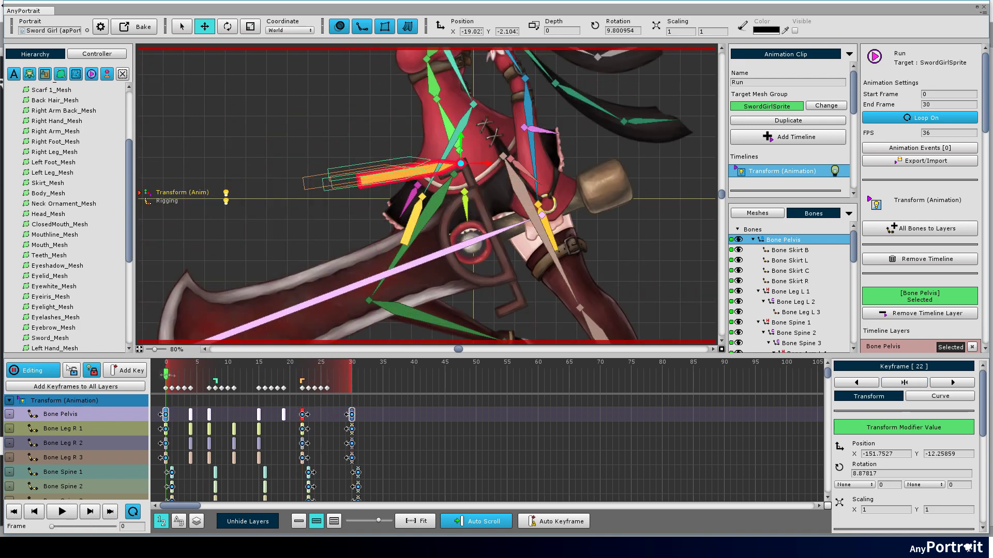
- Move Bone Pelvis at frame 19 to about X -65.86, Y -0.73
key(Right)
key(Right)
key(Right)
key(Right)
key(Right)
key(Right)
key(Right)
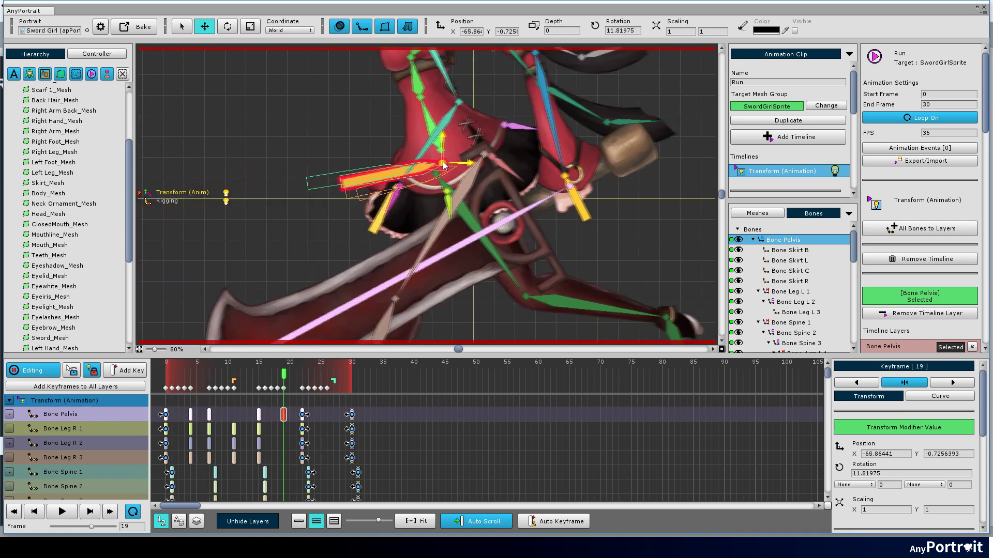
- Rotate Bone Spine 1 at its frame 16 keyframe and preview the run
key(space)
scroll(433, 176, down, 4)
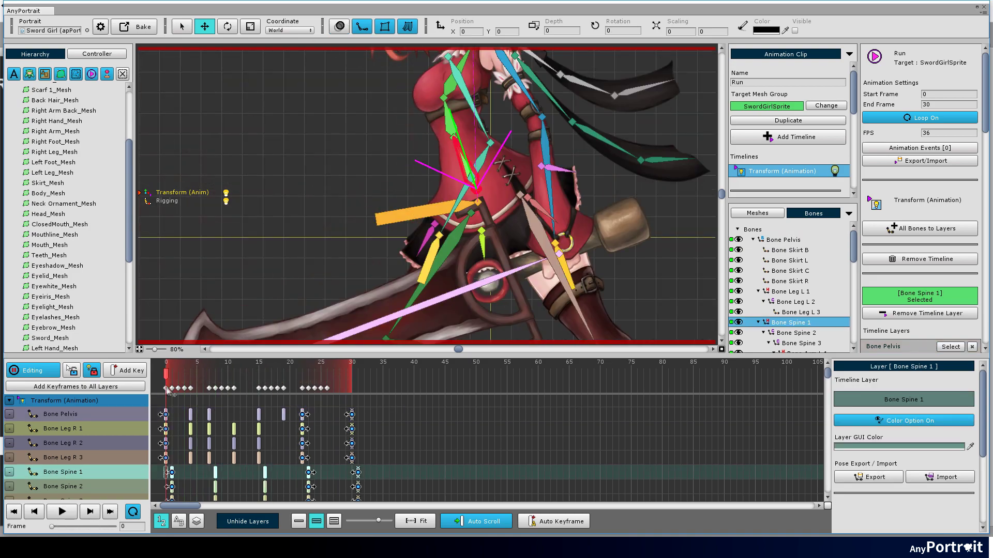
click(410, 187)
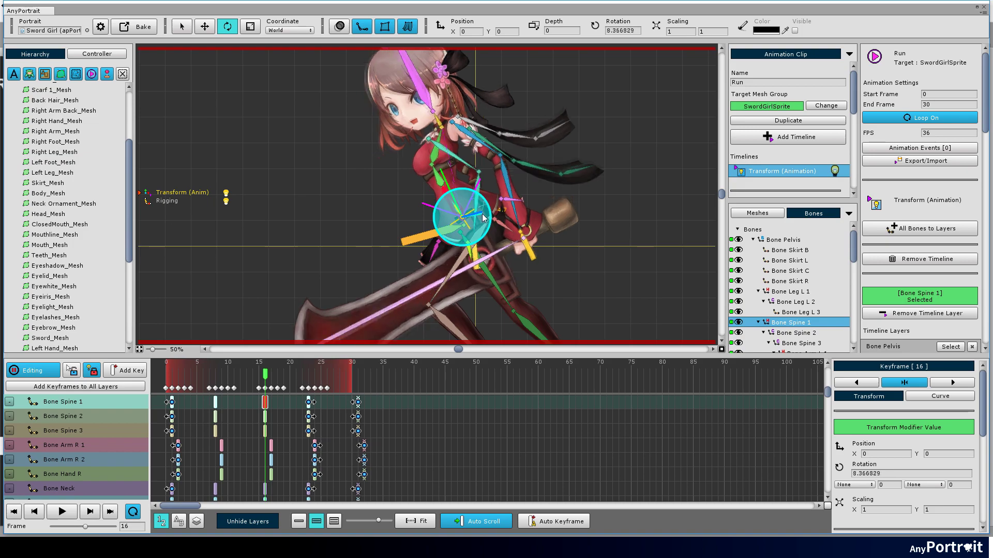
key(space)
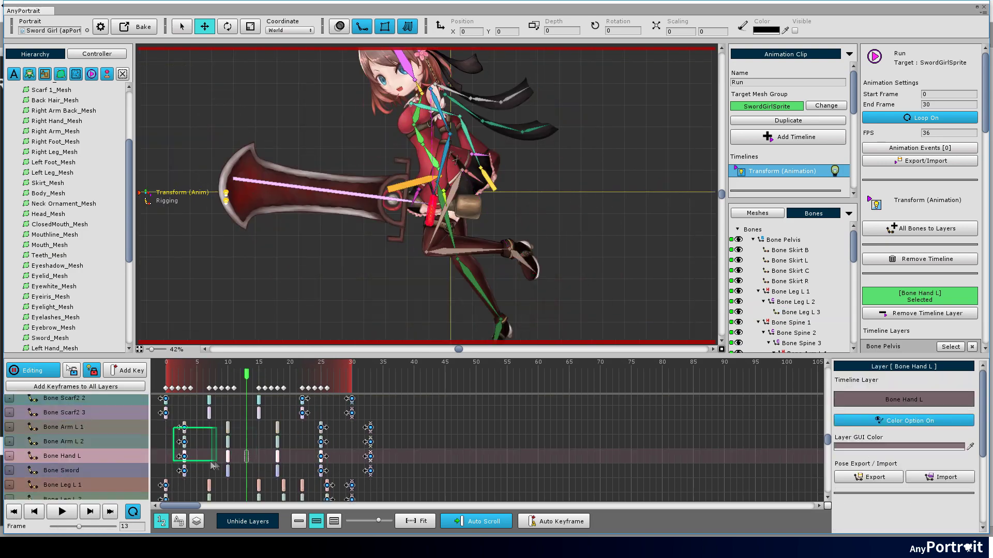
- Move the left arm, hand and sword keyframes at frames 10 and 25 to frames 8 and 23
drag(326, 471, 328, 474)
click(227, 388)
click(184, 388)
click(228, 388)
mouse_move(227, 388)
mouse_down()
mouse_move(217, 388)
mouse_move(332, 403)
mouse_move(265, 414)
mouse_up()
click(321, 388)
drag(320, 428, 313, 432)
- Move the right arm and hand keyframes at frames 9 and 24 to frames 7 and 22, and preview the run at 40 FPS
drag(320, 375, 228, 401)
drag(209, 429, 228, 456)
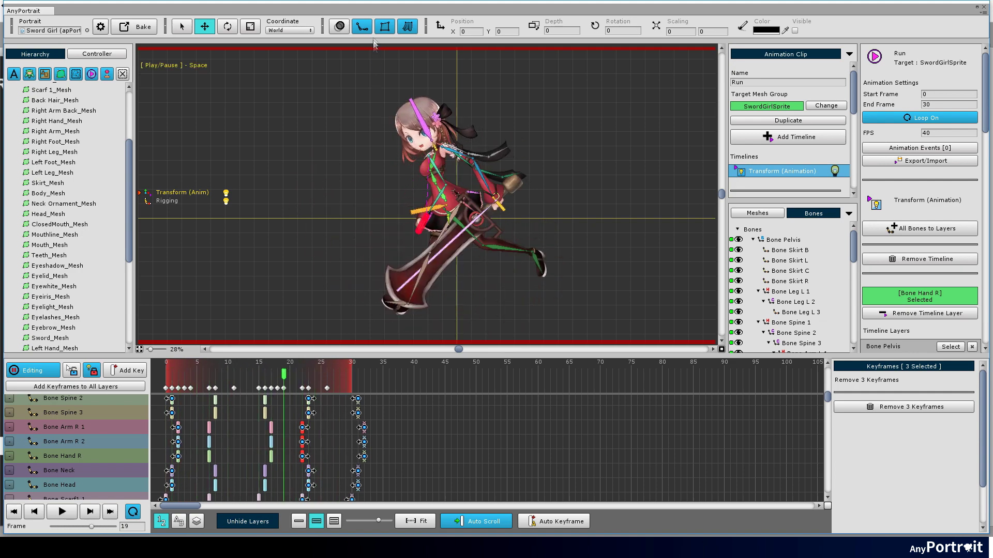
scroll(438, 171, up, 2)
key(space)
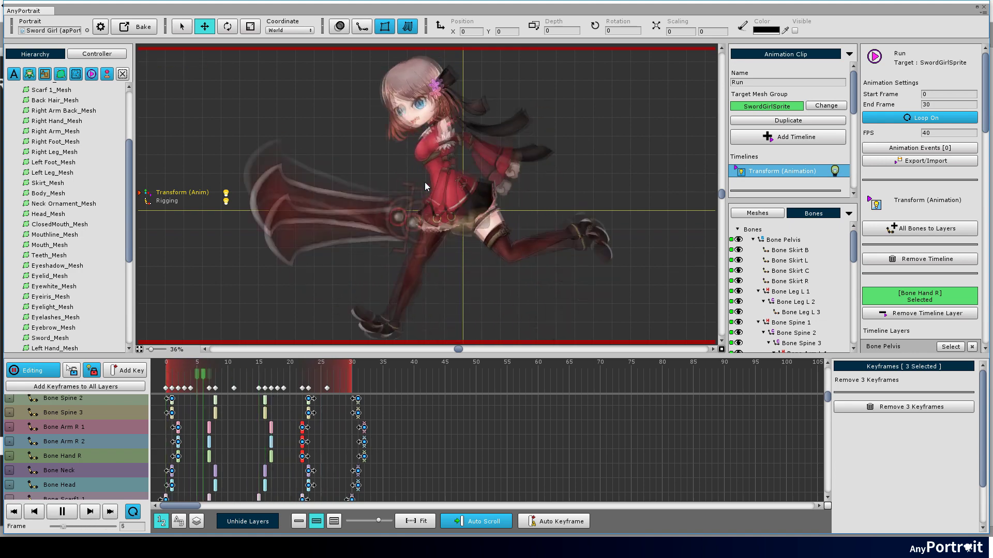
key(space)
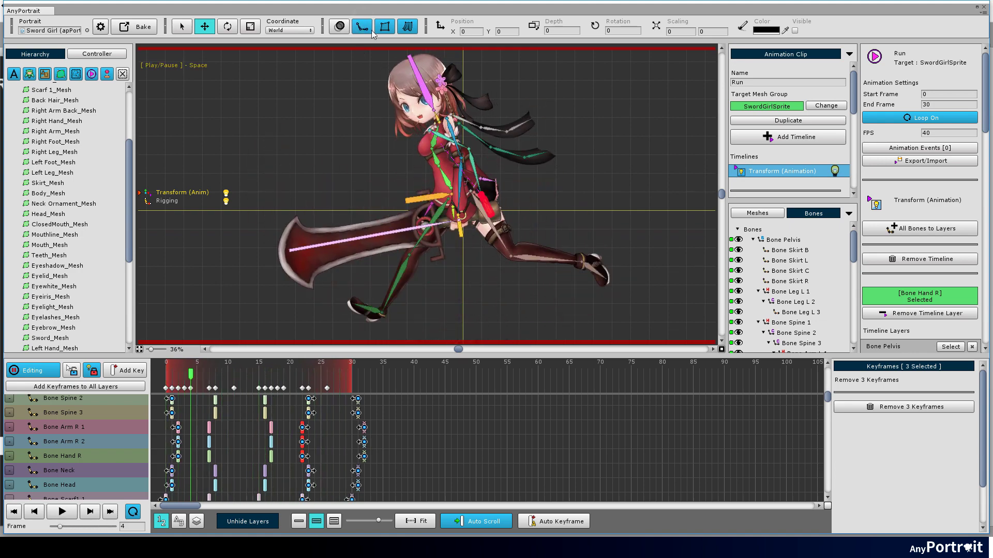
- Bend the upper scarf tail upward at frame 0 by rotating the Bone Scarf1 chain
scroll(461, 144, up, 5)
click(465, 137)
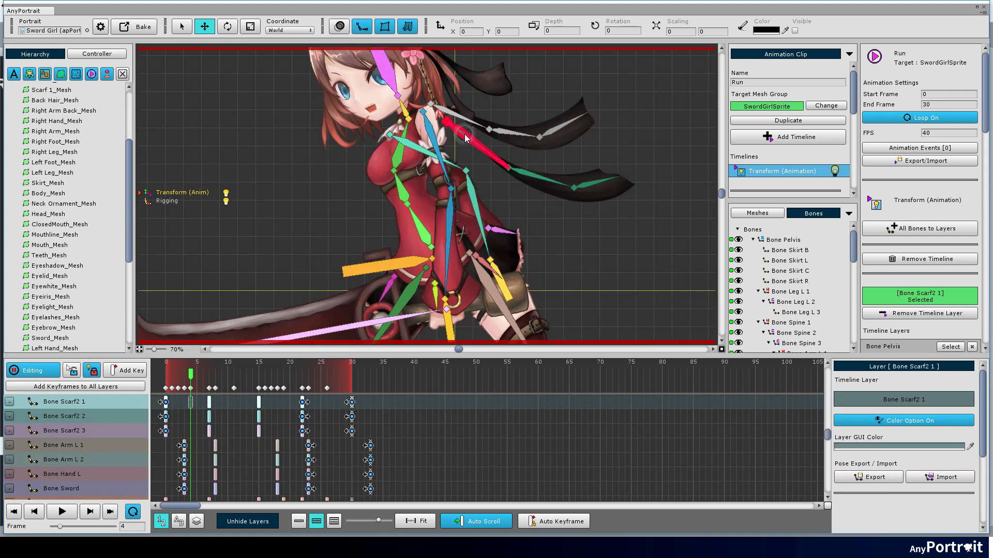
scroll(187, 445, up, 3)
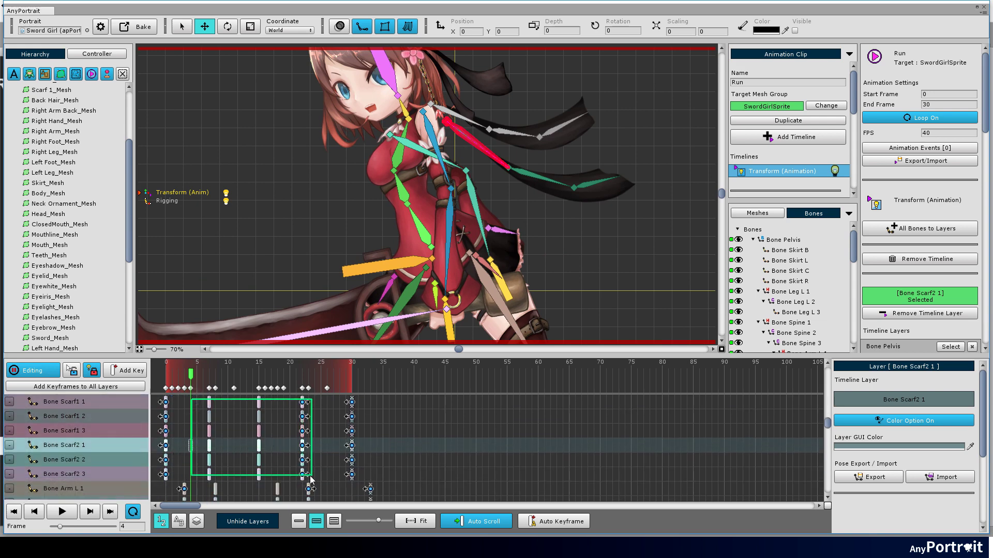
drag(311, 480, 310, 480)
scroll(171, 424, up, 1)
click(165, 414)
click(523, 101)
drag(527, 99, 528, 91)
click(558, 82)
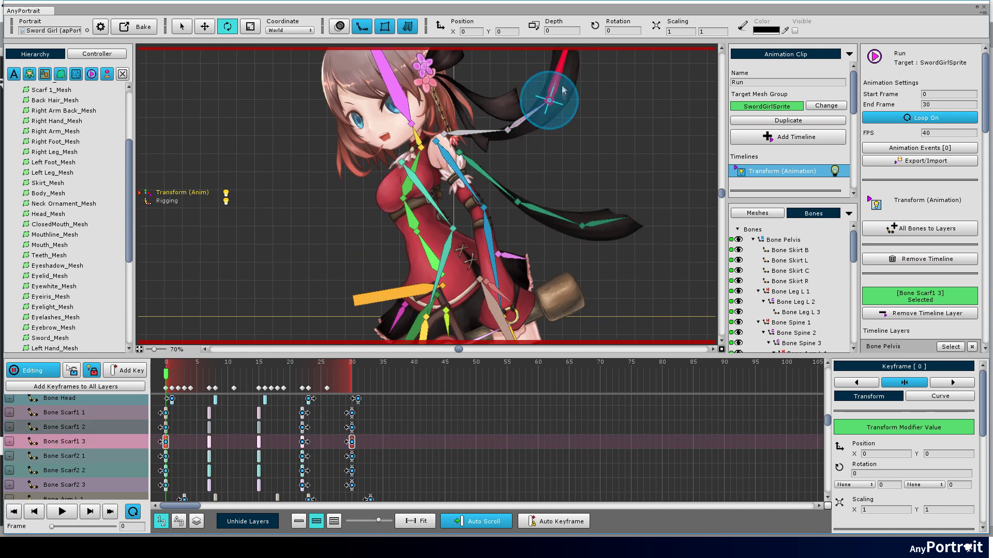